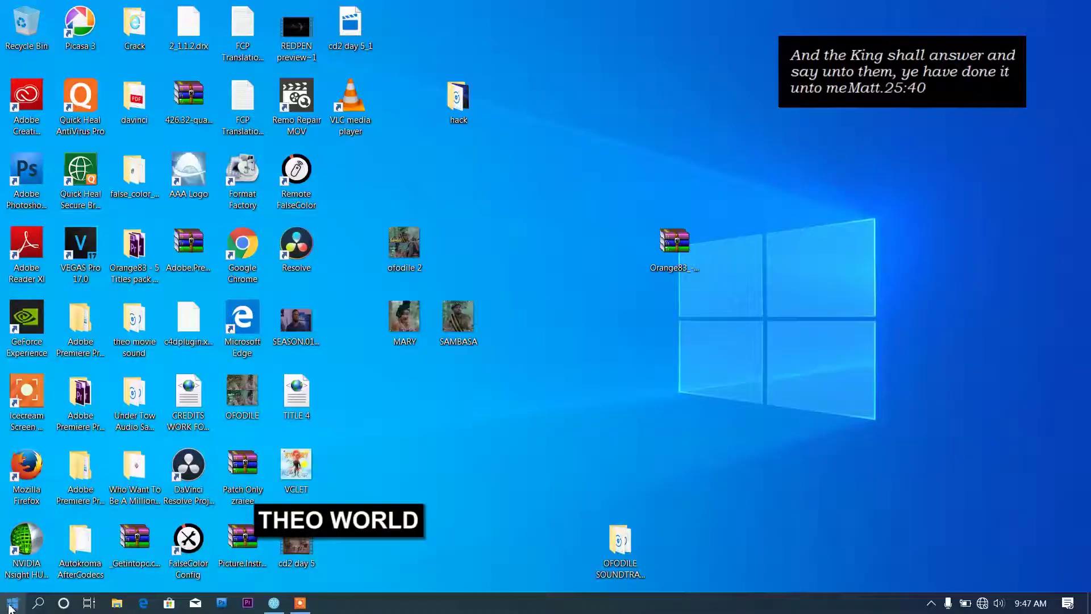
Bring PluralEyes 4 to the front from the taskbar and start choosing media to import
{"action": "left_click", "coordinate": [10, 603]}
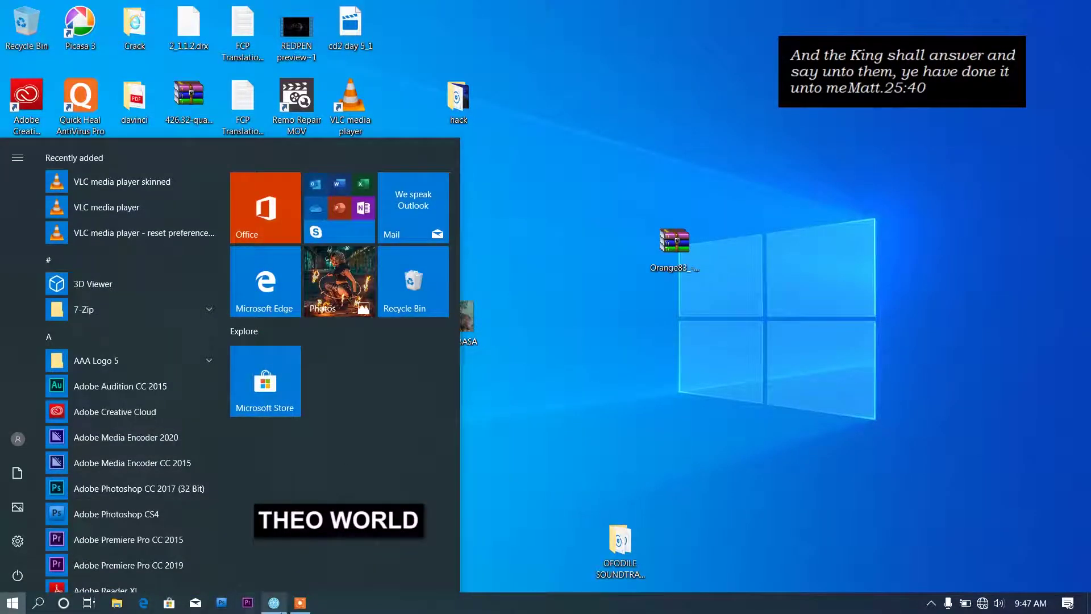
{"action": "left_click", "coordinate": [275, 604]}
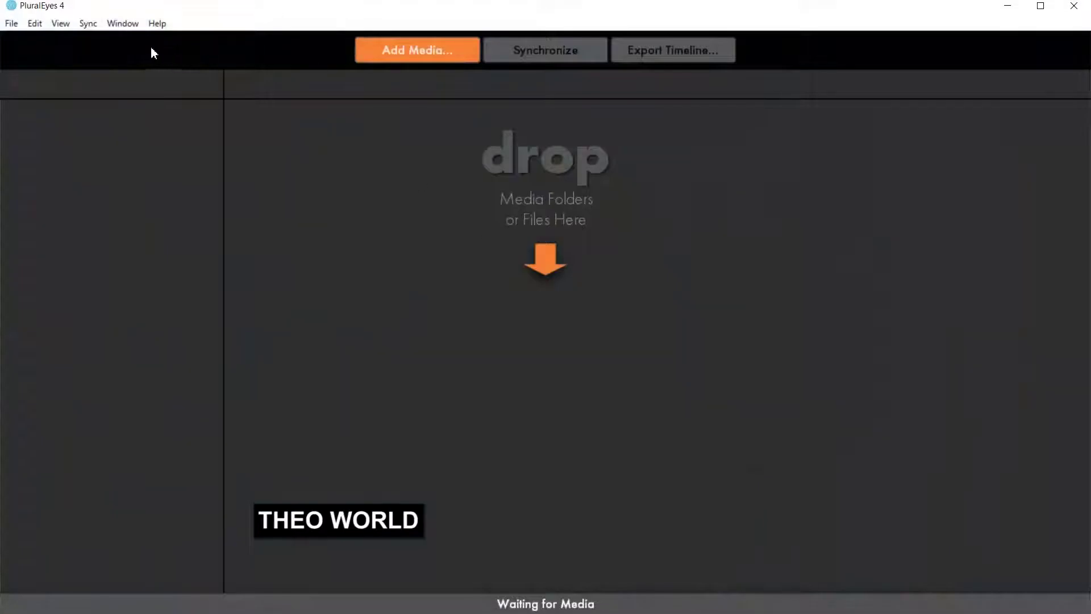
{"action": "left_click", "coordinate": [383, 53]}
{"action": "mouse_move", "coordinate": [69, 249]}
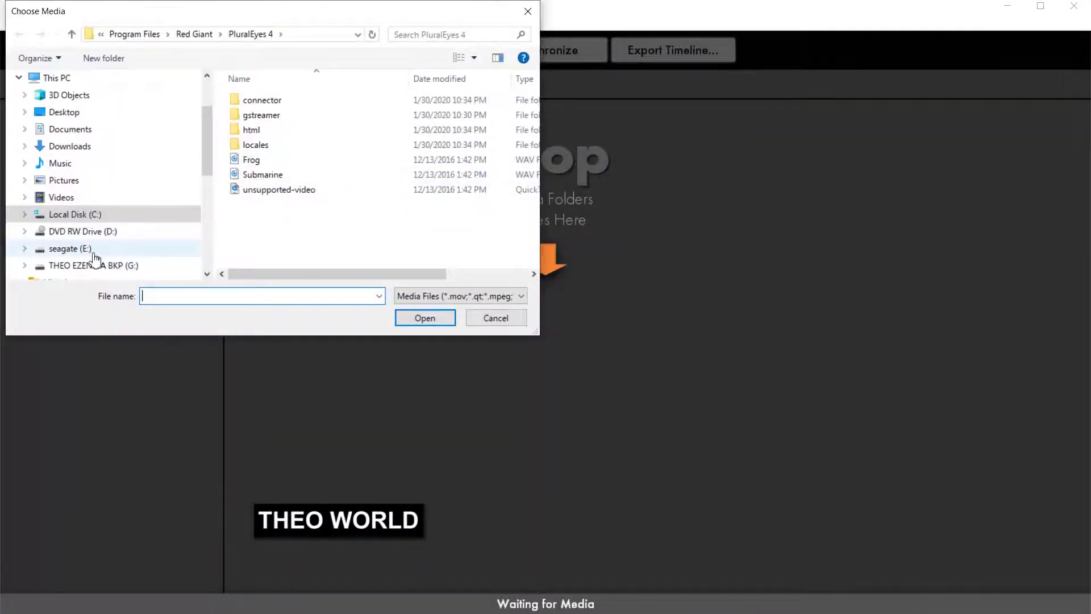
Browse to G:\BURIAL ARRANGEMENT\day 6\card 2 and try adding both cam folders
{"action": "left_click", "coordinate": [94, 254]}
{"action": "left_click", "coordinate": [96, 265]}
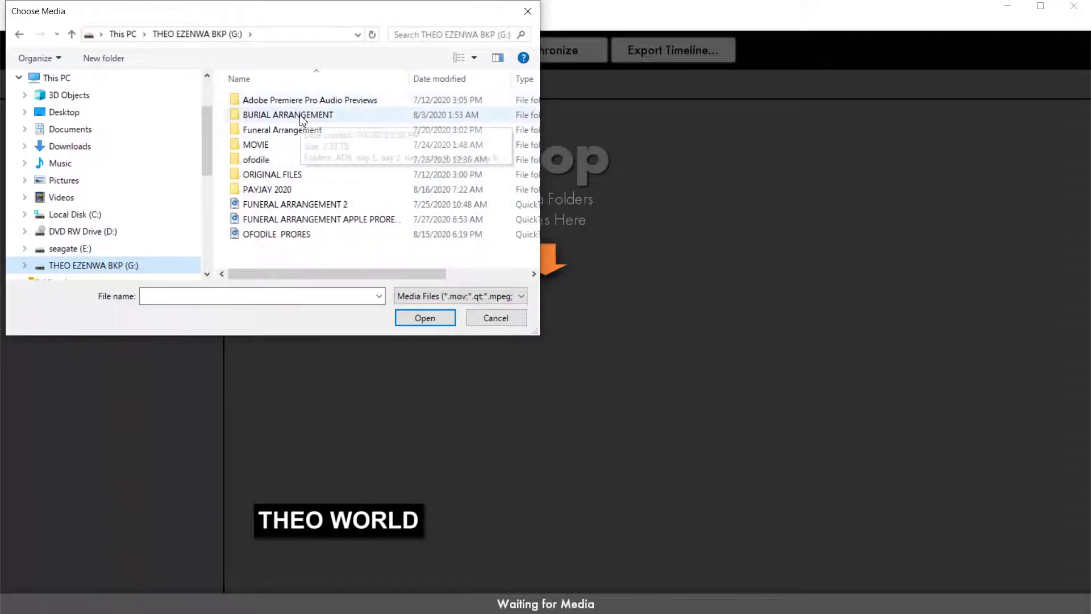
{"action": "double_click", "coordinate": [294, 116]}
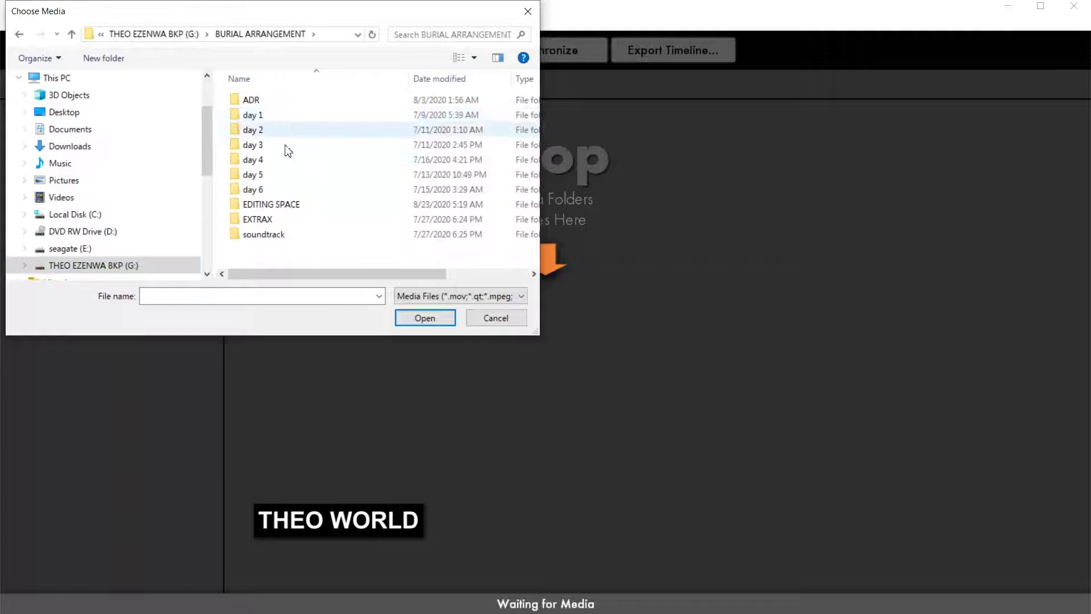
{"action": "double_click", "coordinate": [259, 193]}
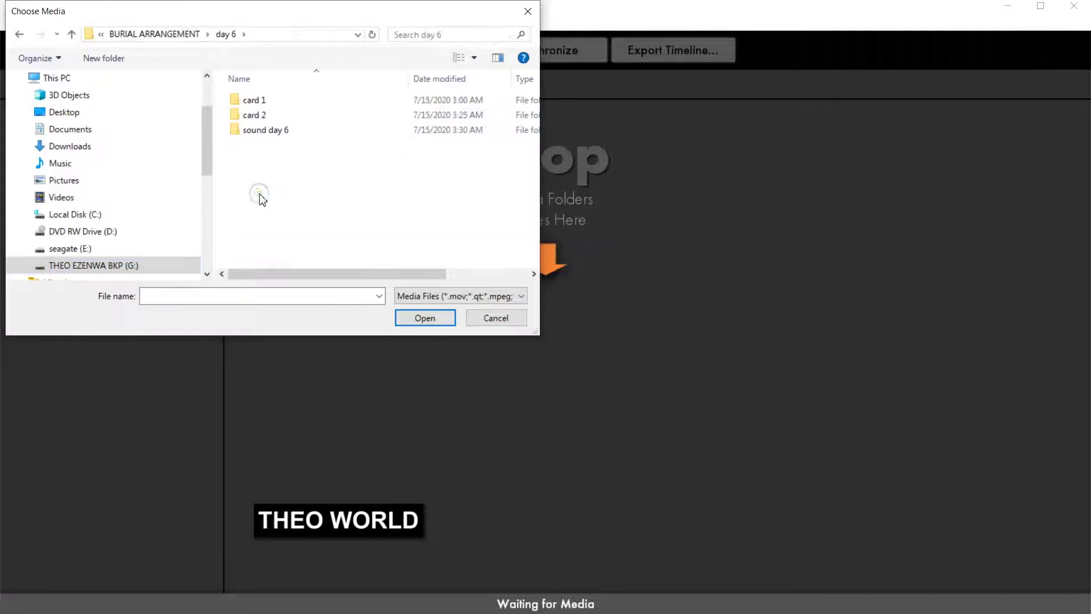
{"action": "double_click", "coordinate": [254, 115]}
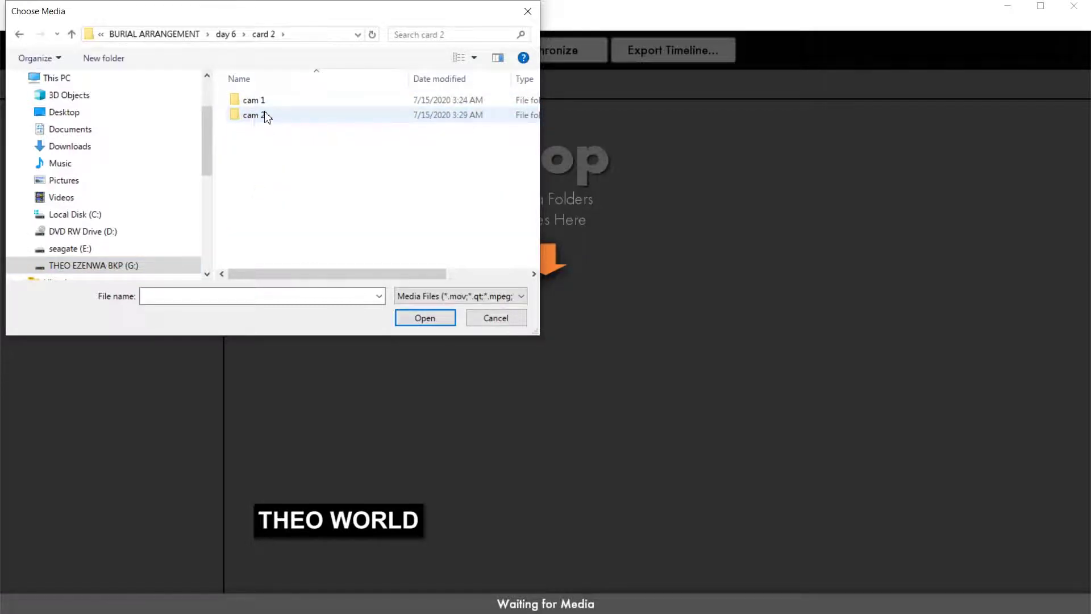
{"action": "left_click_drag", "start_coordinate": [280, 104], "coordinate": [258, 162]}
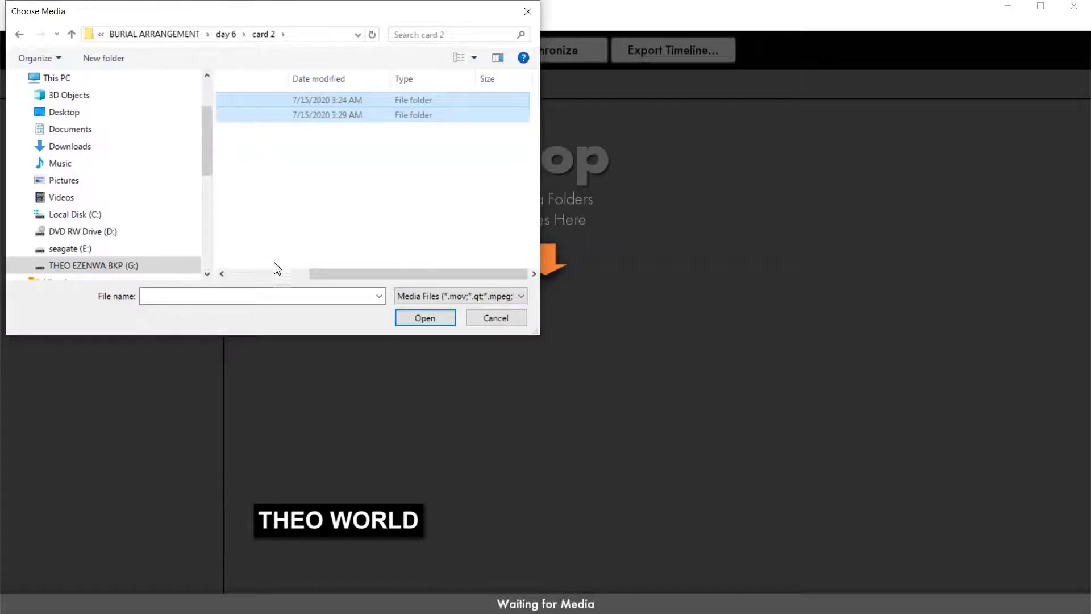
{"action": "left_click", "coordinate": [421, 317]}
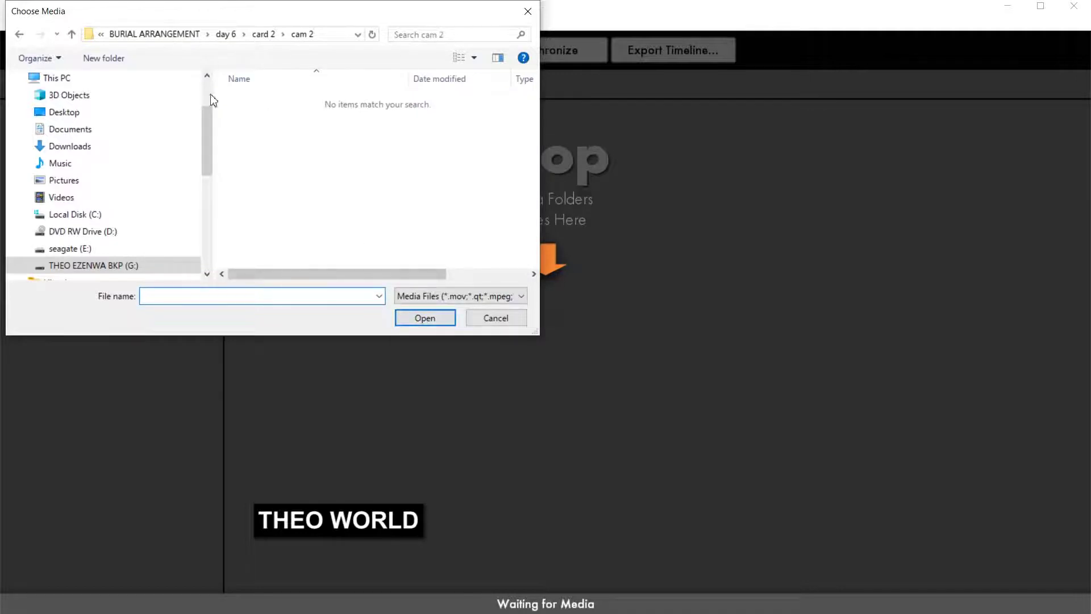
{"action": "scroll", "coordinate": [85, 119], "scroll_direction": "up", "scroll_amount": 1}
{"action": "scroll", "coordinate": [85, 119], "scroll_direction": "down", "scroll_amount": 1}
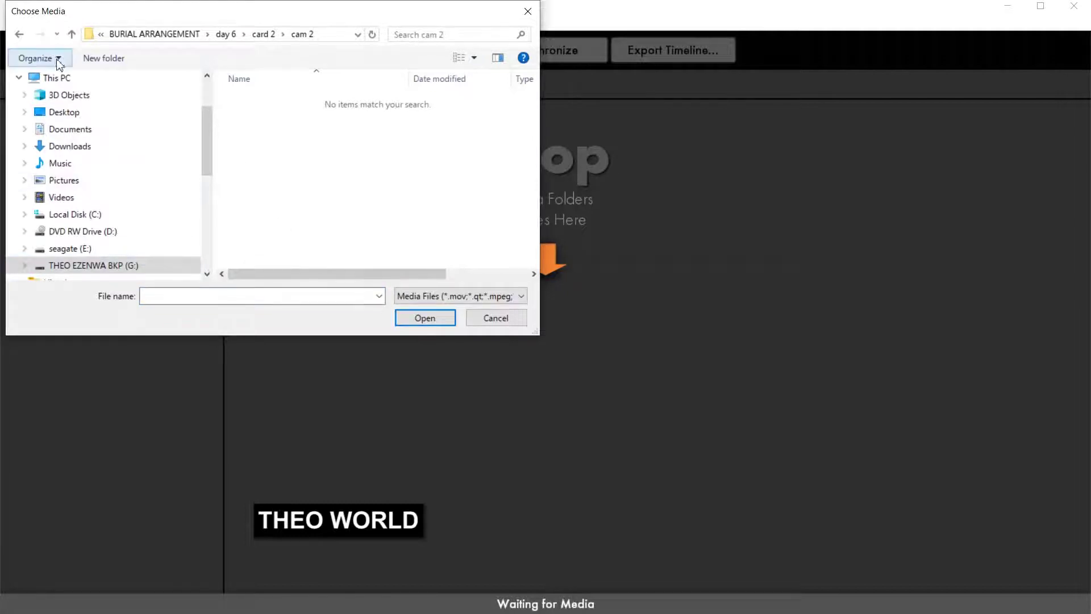
Go back to card 2 and enter the cam 1 folder
{"action": "left_click", "coordinate": [16, 36]}
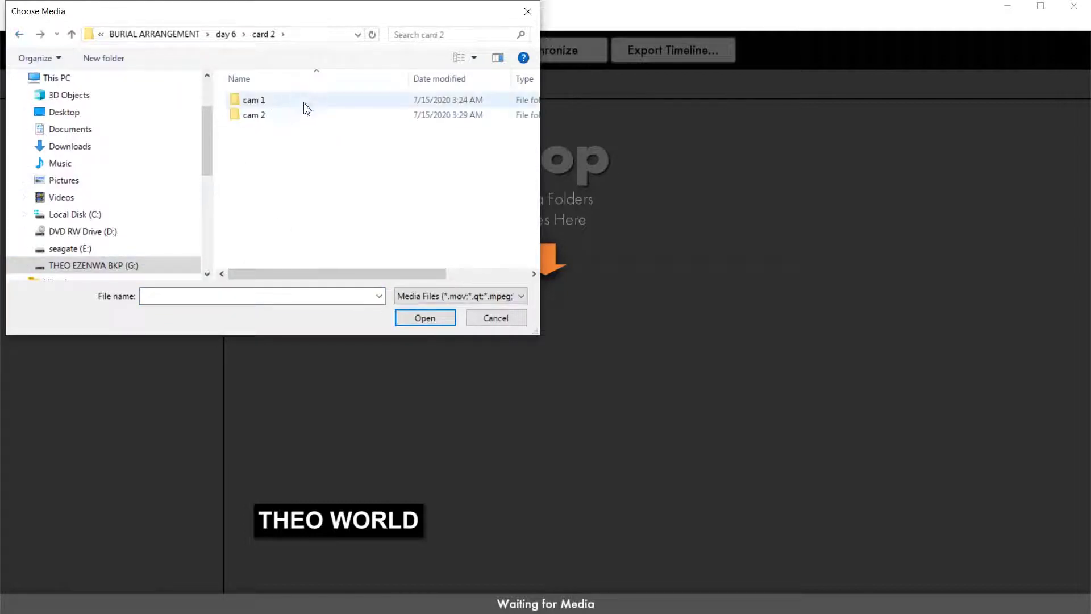
{"action": "left_click", "coordinate": [268, 102]}
{"action": "left_click", "coordinate": [420, 320]}
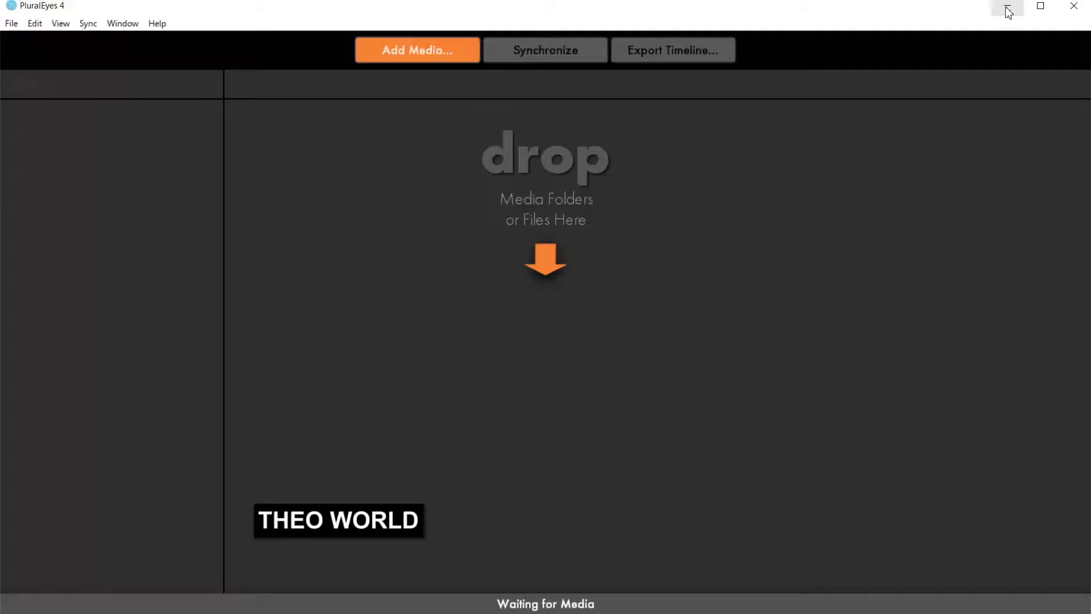
Minimize PluralEyes and browse File Explorer to G:\BURIAL ARRANGEMENT\day 6\card 1\cam 1
{"action": "left_click", "coordinate": [1008, 12]}
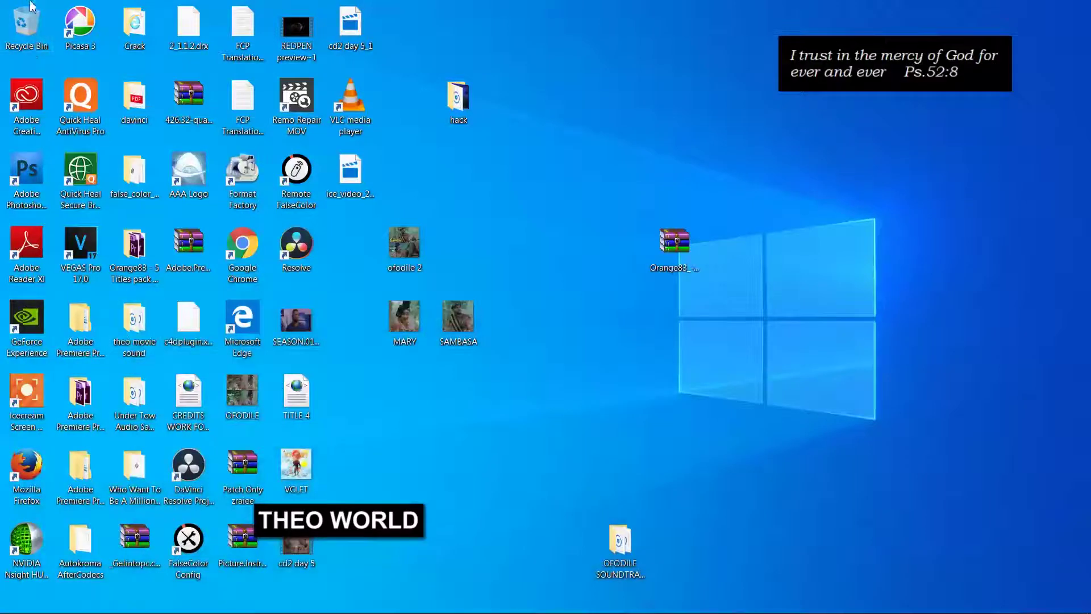
{"action": "double_click", "coordinate": [27, 26]}
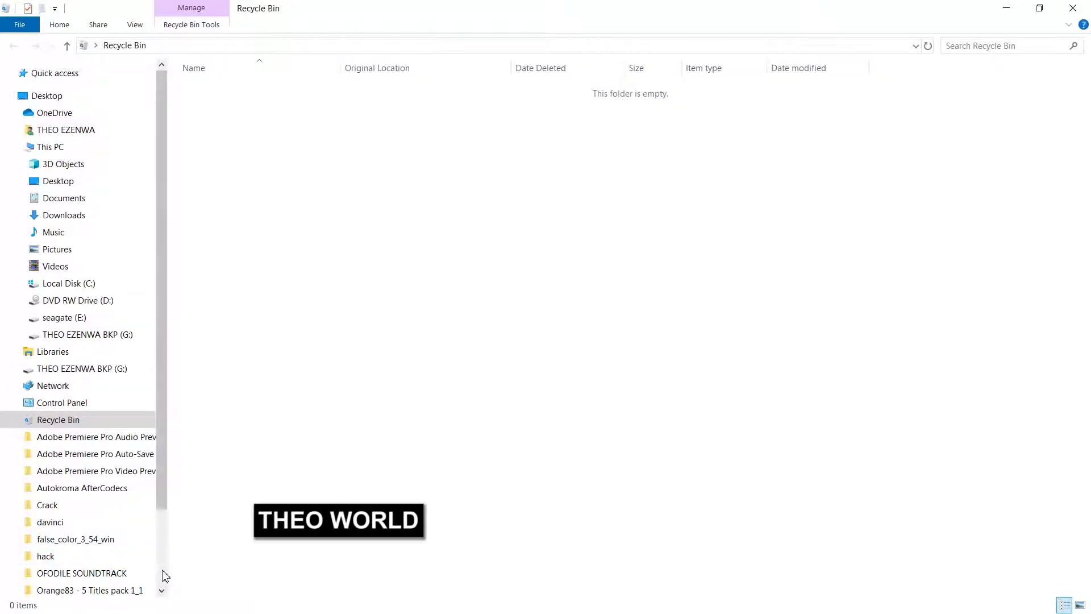
{"action": "scroll", "coordinate": [165, 576], "scroll_direction": "down", "scroll_amount": 3}
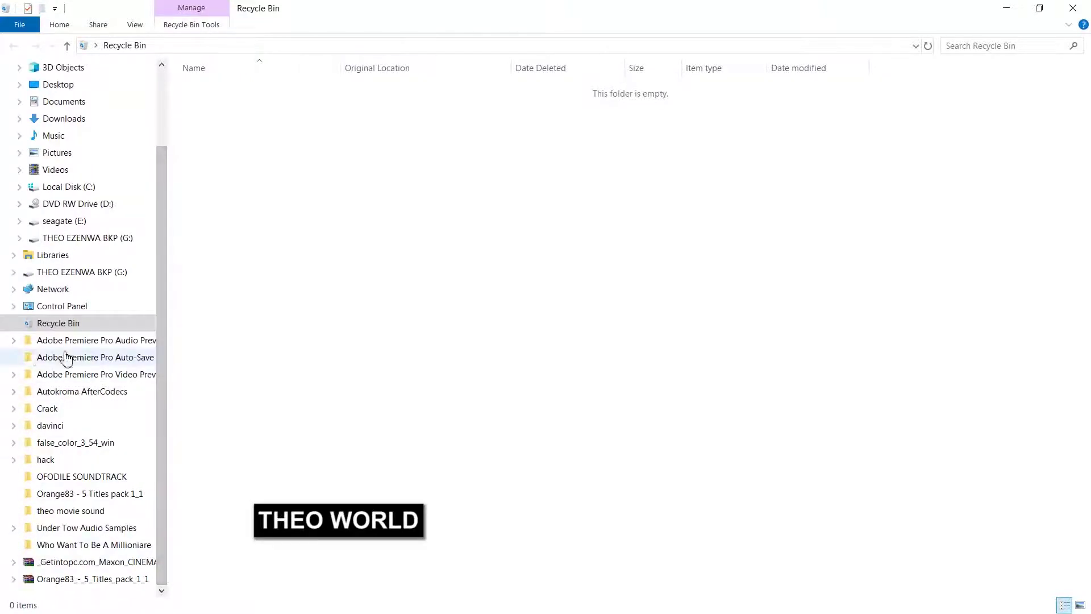
{"action": "left_click", "coordinate": [78, 242]}
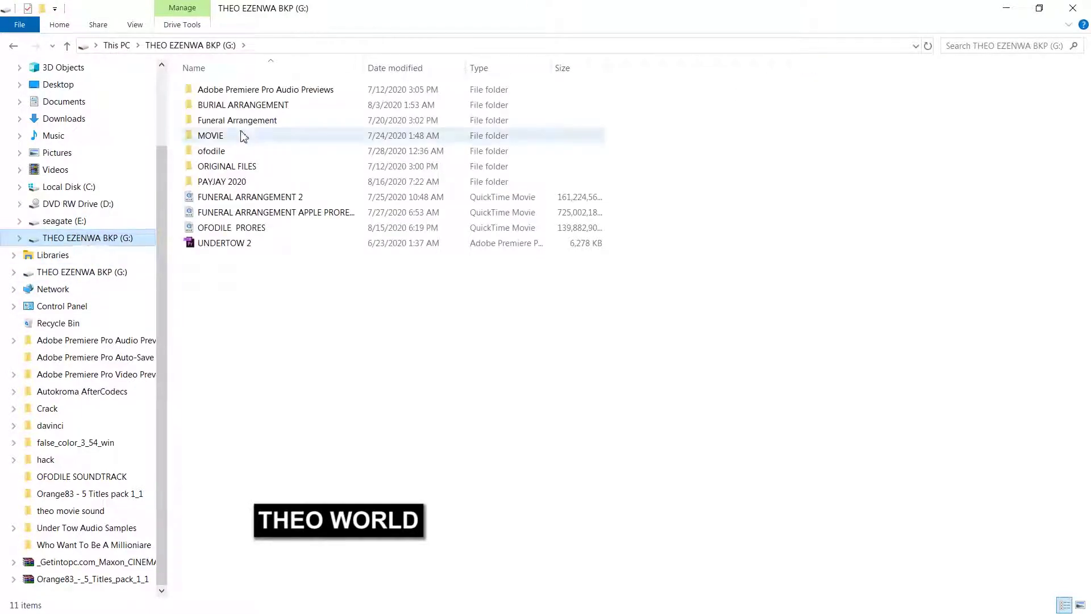
{"action": "double_click", "coordinate": [220, 106]}
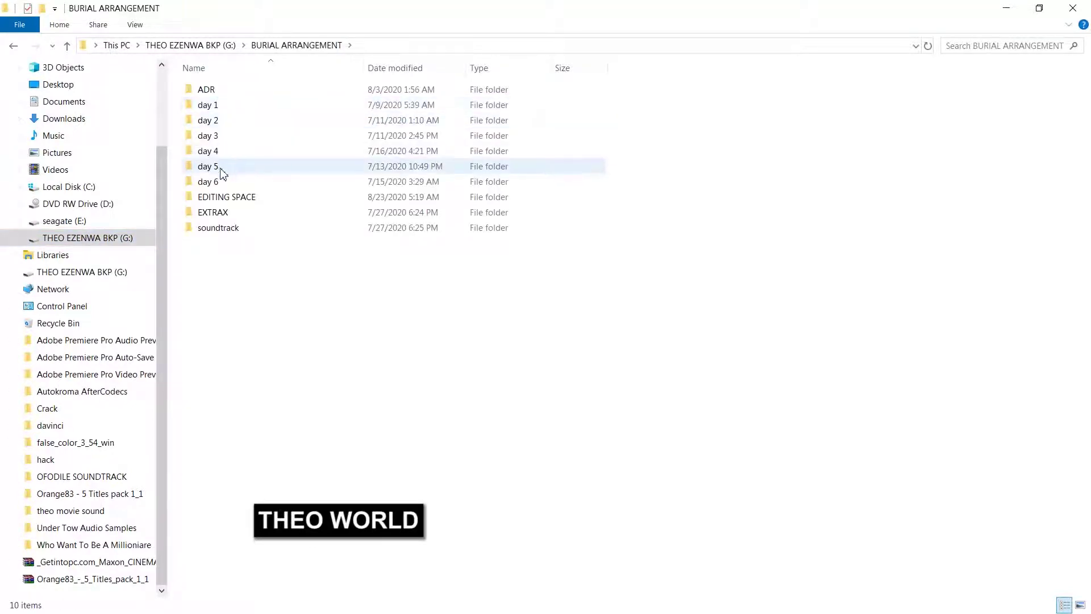
{"action": "double_click", "coordinate": [210, 182]}
{"action": "double_click", "coordinate": [211, 96]}
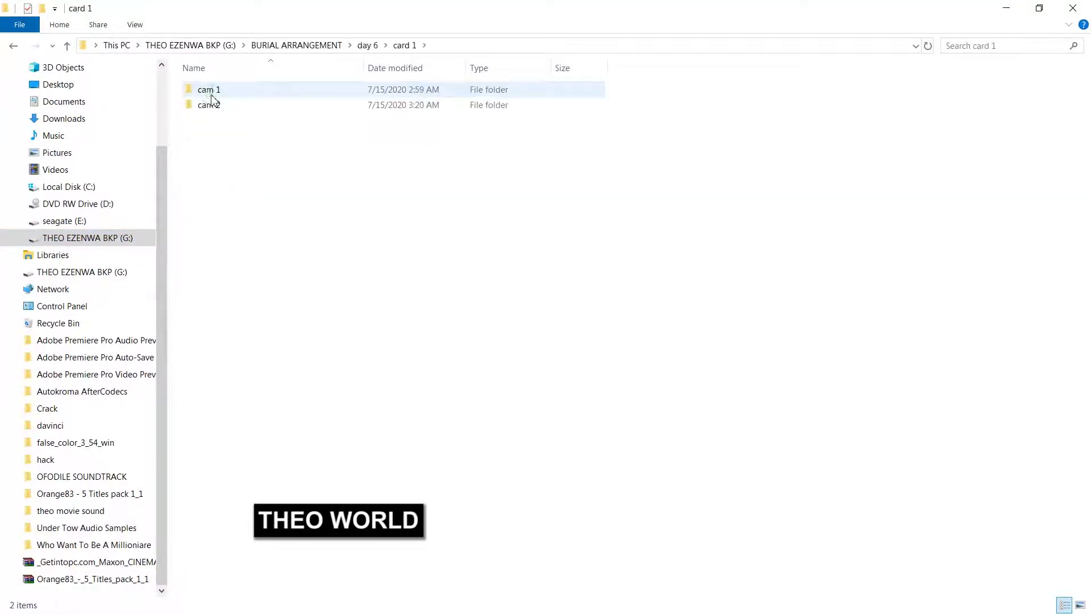
{"action": "double_click", "coordinate": [208, 96]}
Select all 48 clips and bring up their context menu
{"action": "left_click", "coordinate": [271, 187]}
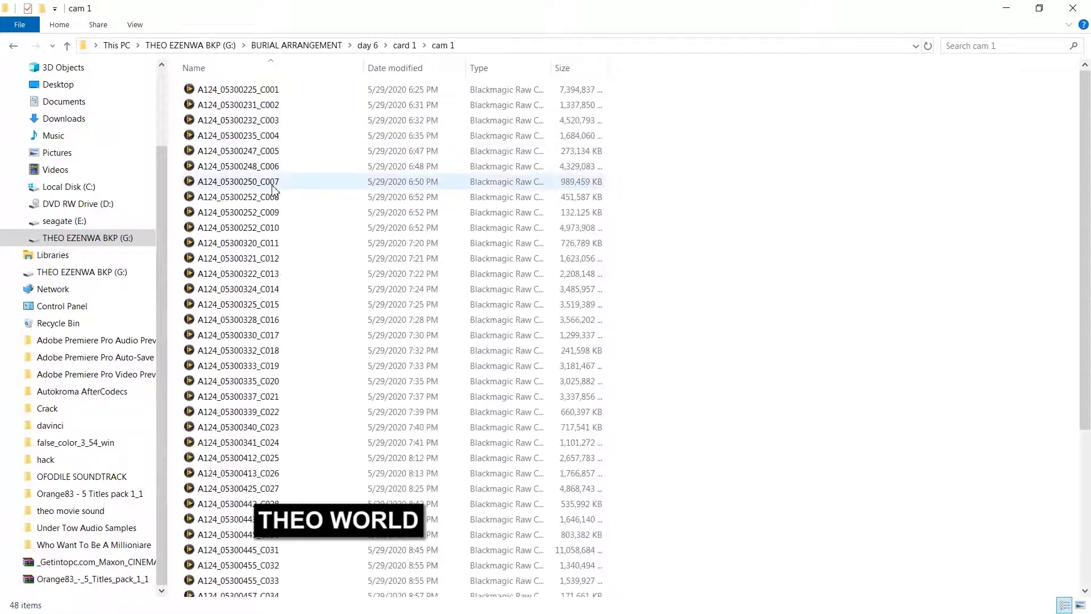
{"action": "key", "text": "ctrl+a"}
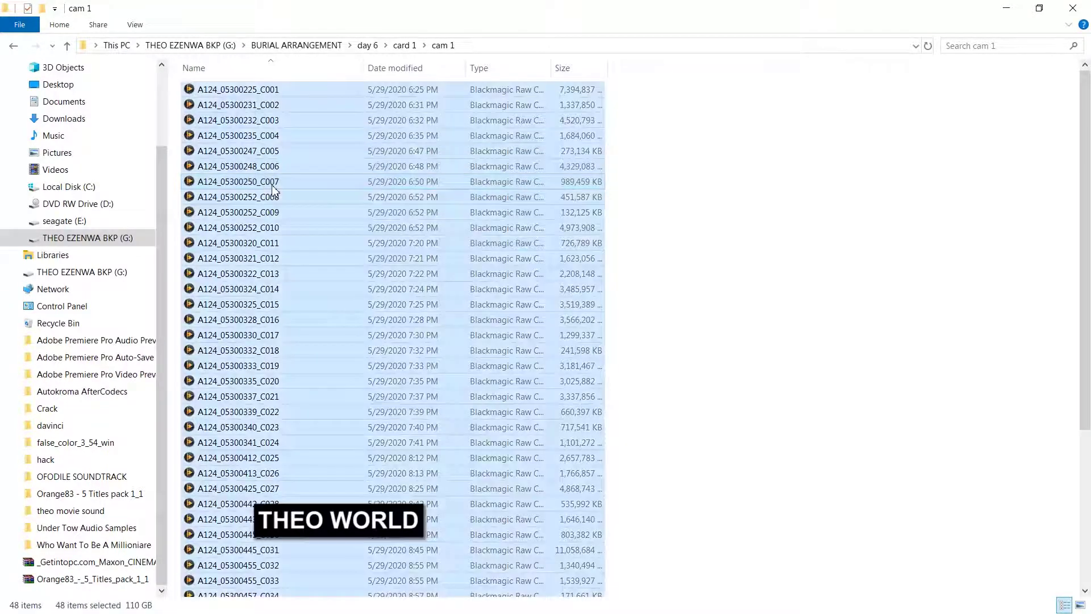
{"action": "right_click", "coordinate": [272, 186]}
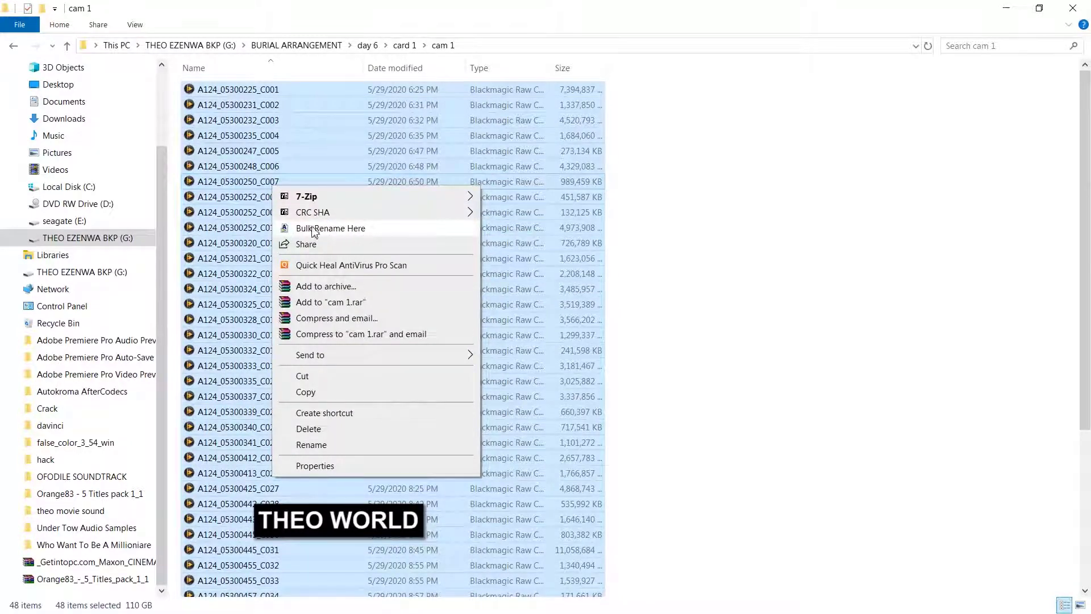
Send the selected clips to Bulk Rename Utility and set extensions to lowercase
{"action": "left_click", "coordinate": [319, 232]}
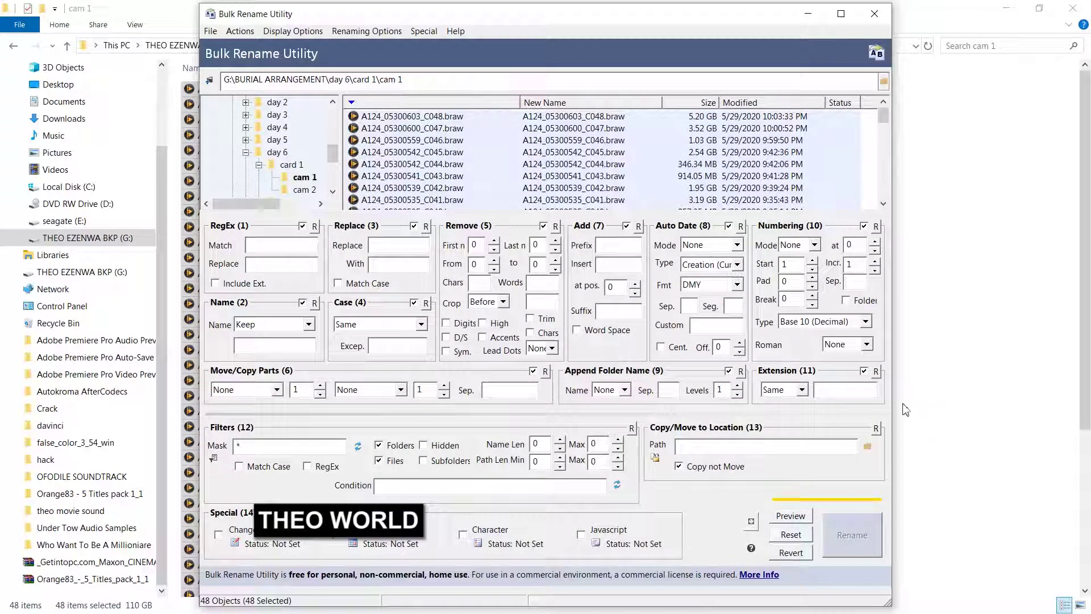
{"action": "left_click", "coordinate": [801, 397]}
{"action": "left_click", "coordinate": [786, 418]}
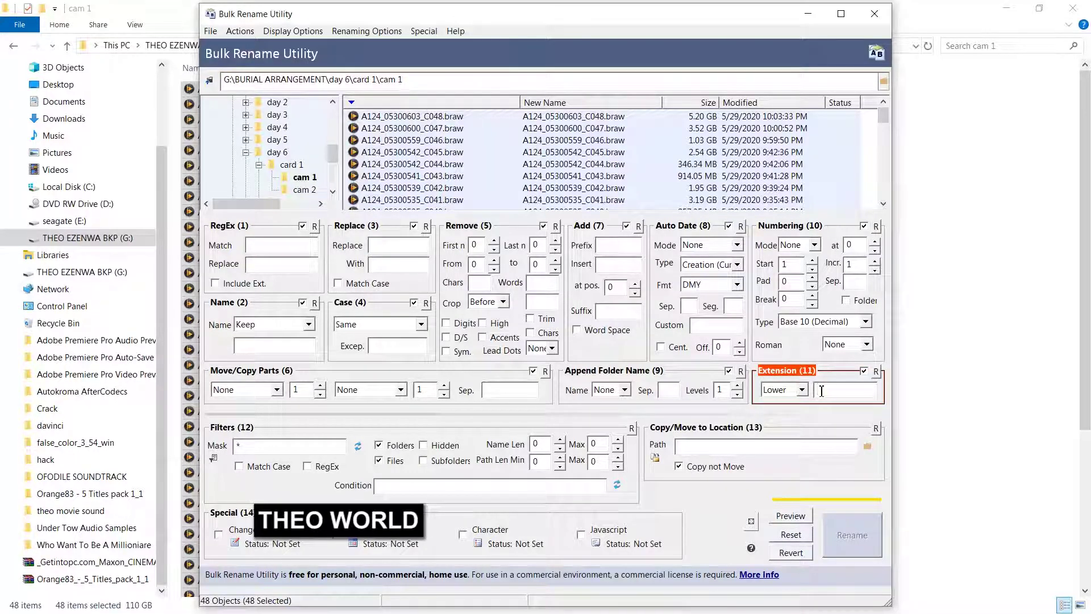
{"action": "type", "text": "mov"}
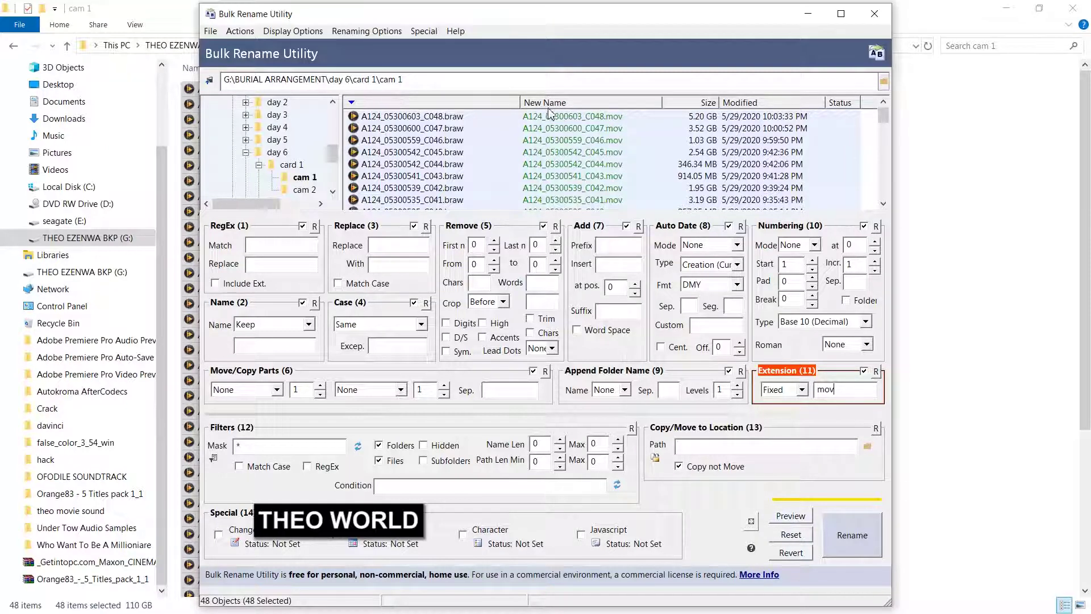
Rename the 48 cam 1 clips to .mov, then list the cam 2 folder's files
{"action": "left_click", "coordinate": [850, 540]}
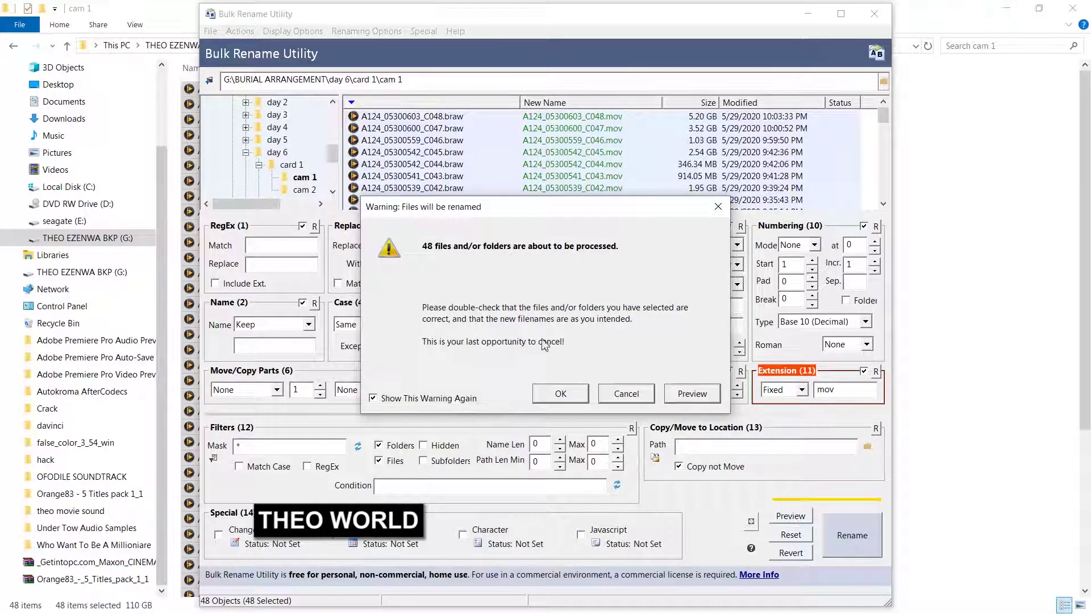
{"action": "left_click", "coordinate": [560, 395]}
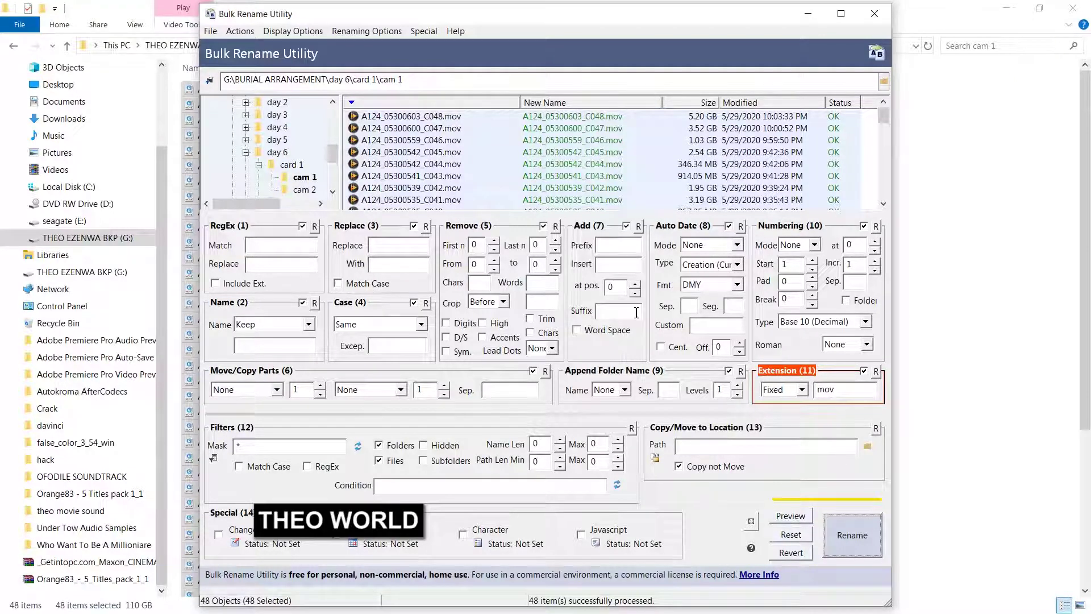
{"action": "left_click", "coordinate": [305, 190]}
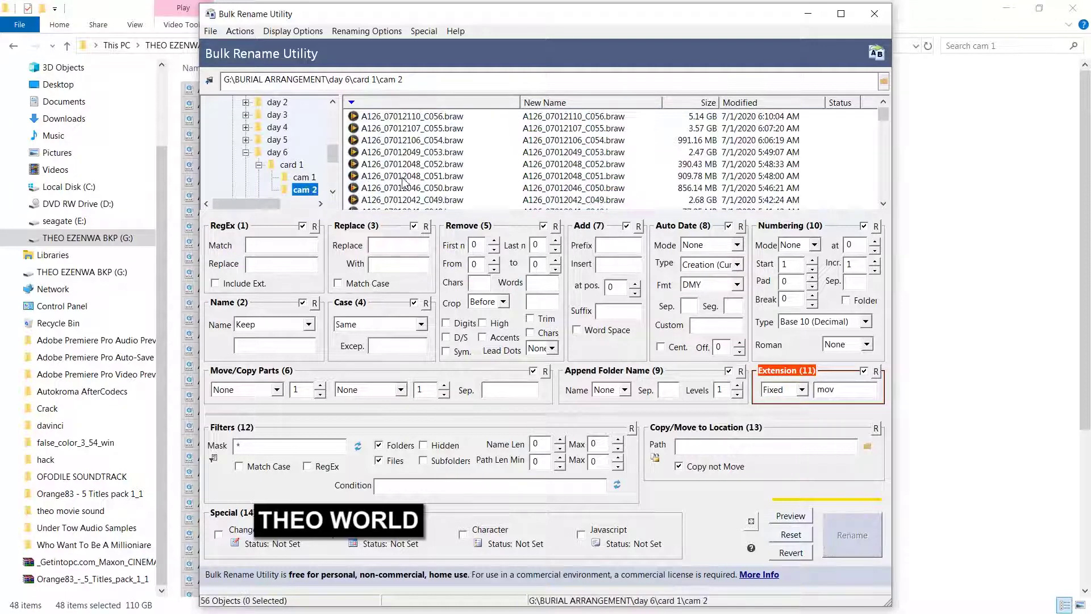
Select all 56 cam 2 clips, rename them to .mov, and close Bulk Rename Utility
{"action": "left_click", "coordinate": [403, 178]}
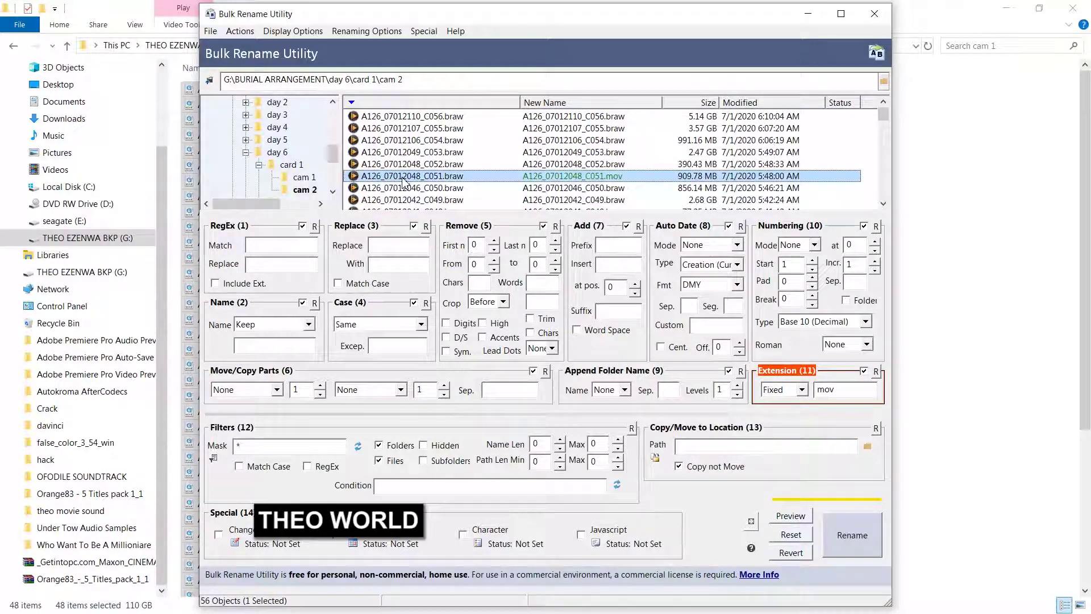
{"action": "key", "text": "ctrl+a"}
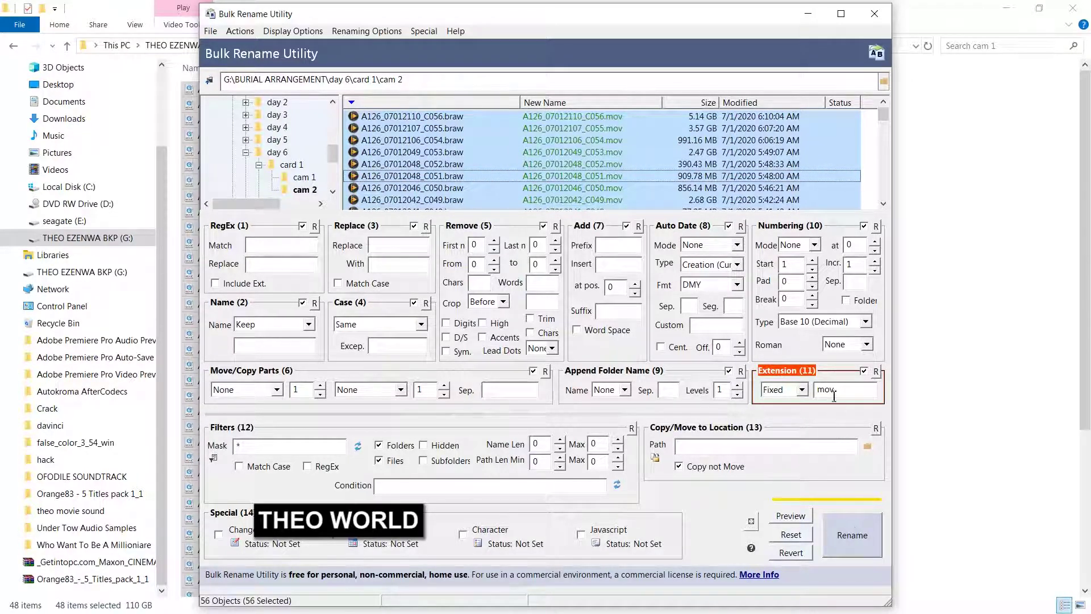
{"action": "left_click", "coordinate": [850, 550]}
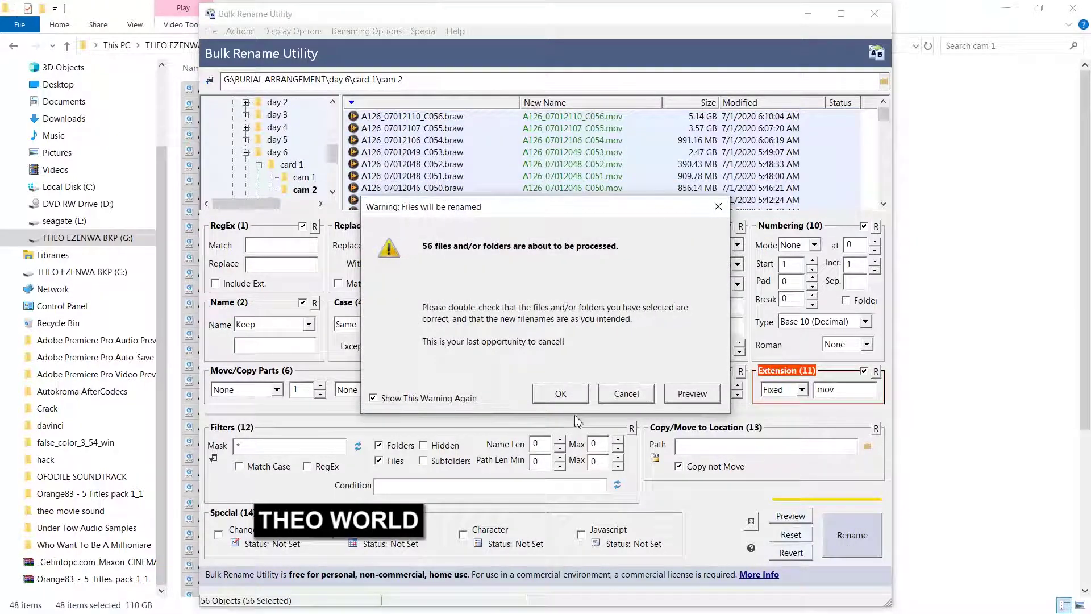
{"action": "left_click", "coordinate": [564, 394]}
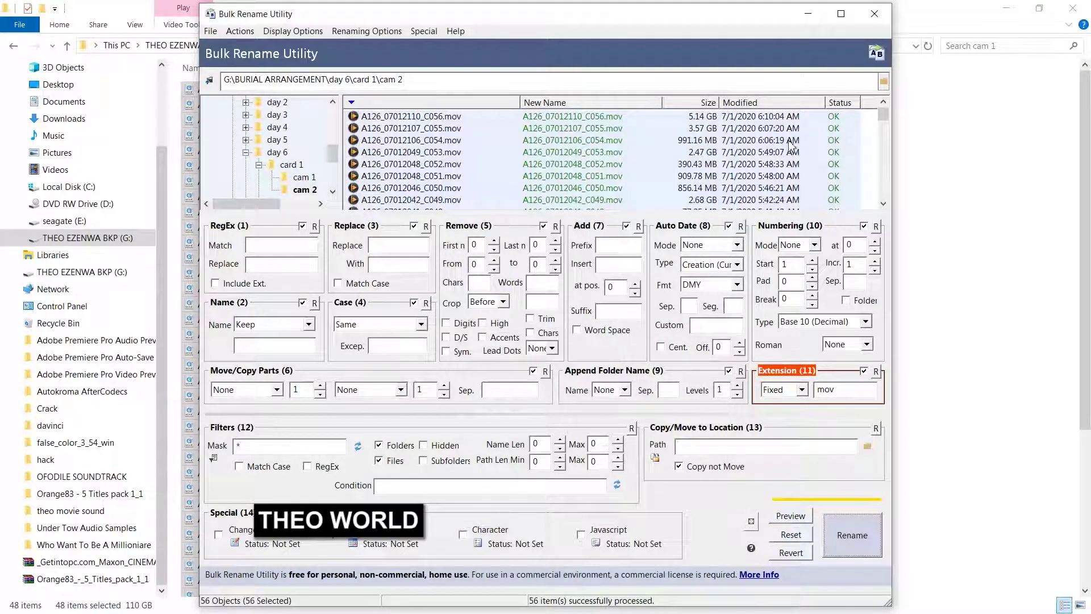
{"action": "left_click", "coordinate": [870, 16]}
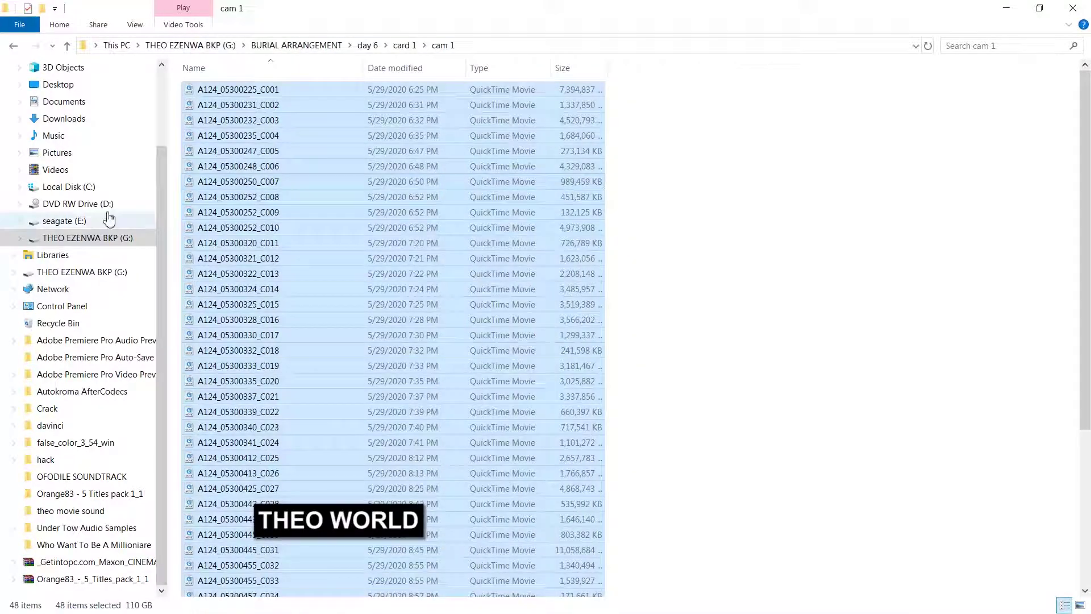
Select a single clip in the cam 1 folder, then minimize File Explorer
{"action": "left_click", "coordinate": [479, 246]}
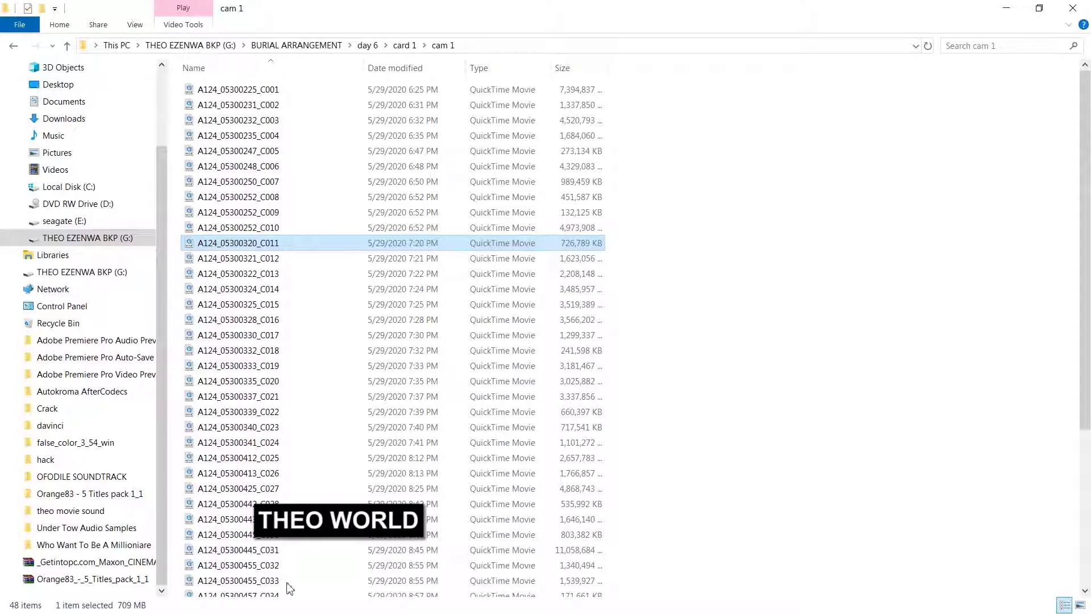
{"action": "left_click", "coordinate": [1006, 9]}
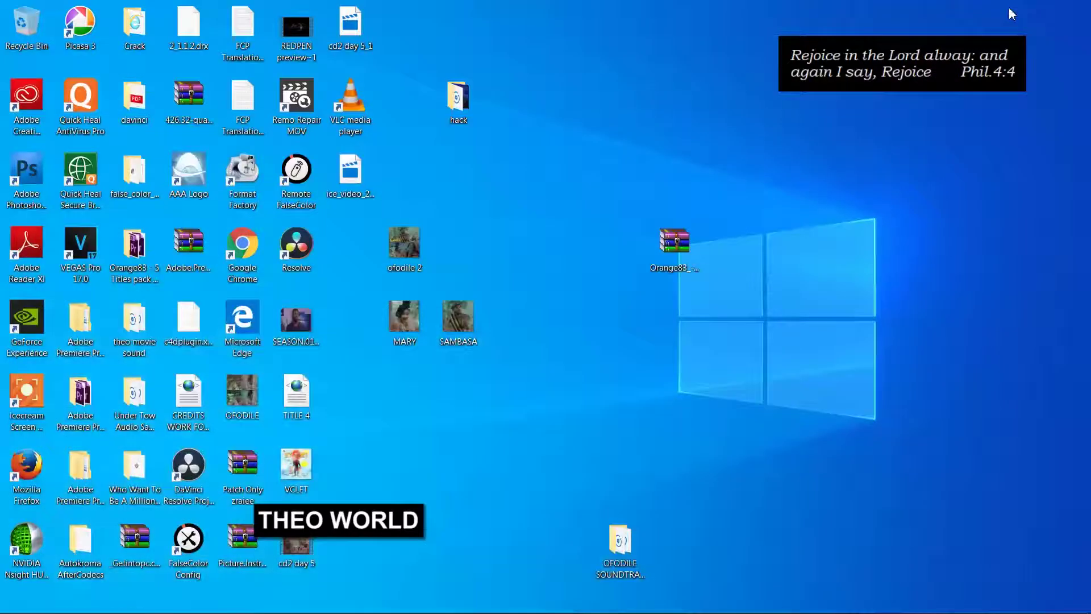
{"action": "mouse_move", "coordinate": [299, 602]}
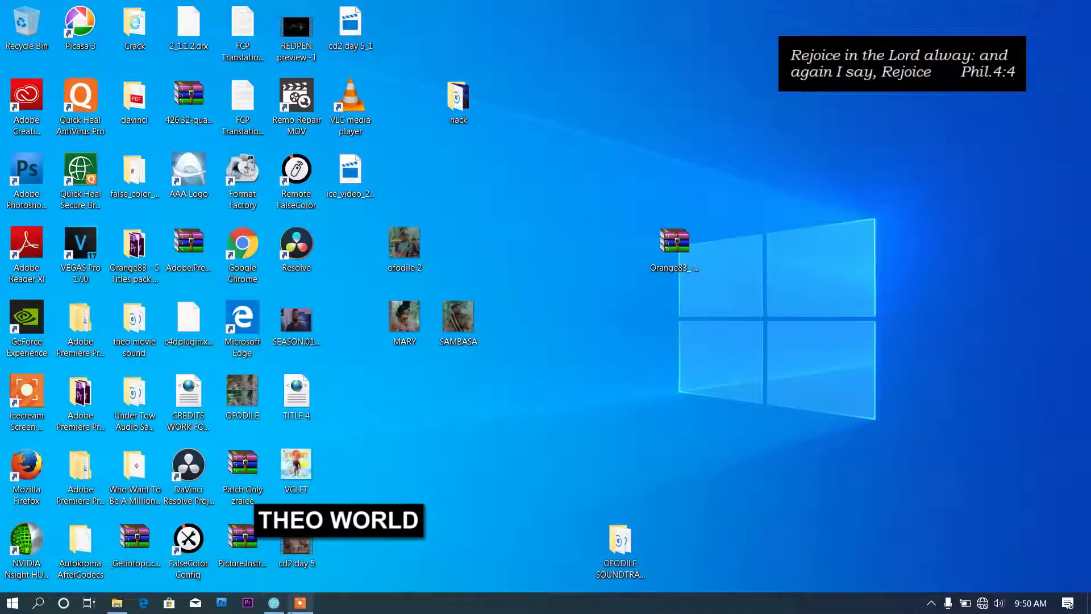
Restore PluralEyes 4 and import all 48 day 6\card 1\cam 1 clips as Camera 1
{"action": "left_click", "coordinate": [274, 603]}
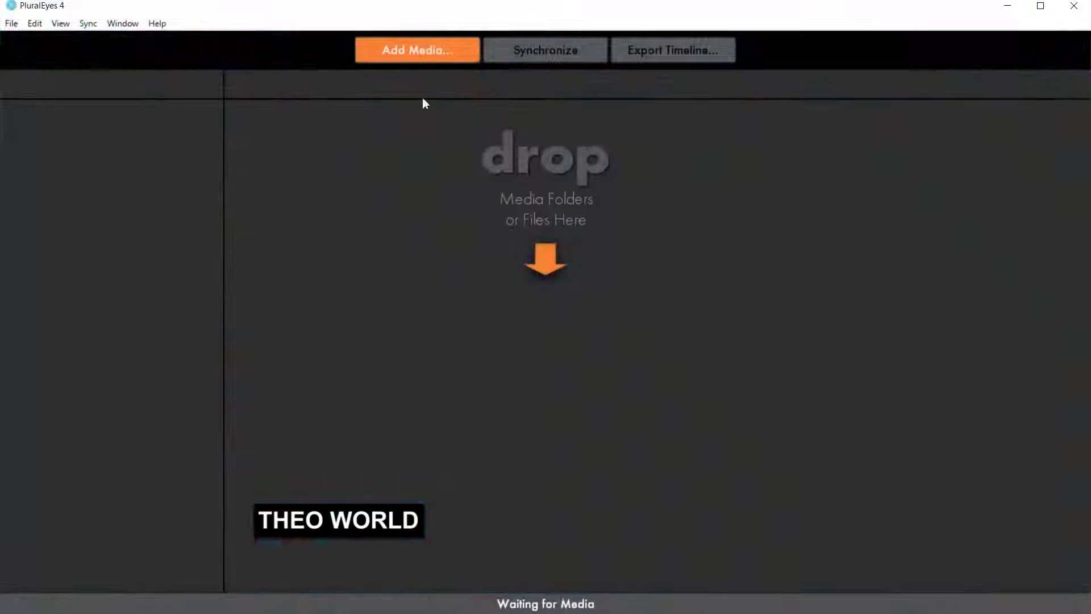
{"action": "left_click", "coordinate": [401, 59]}
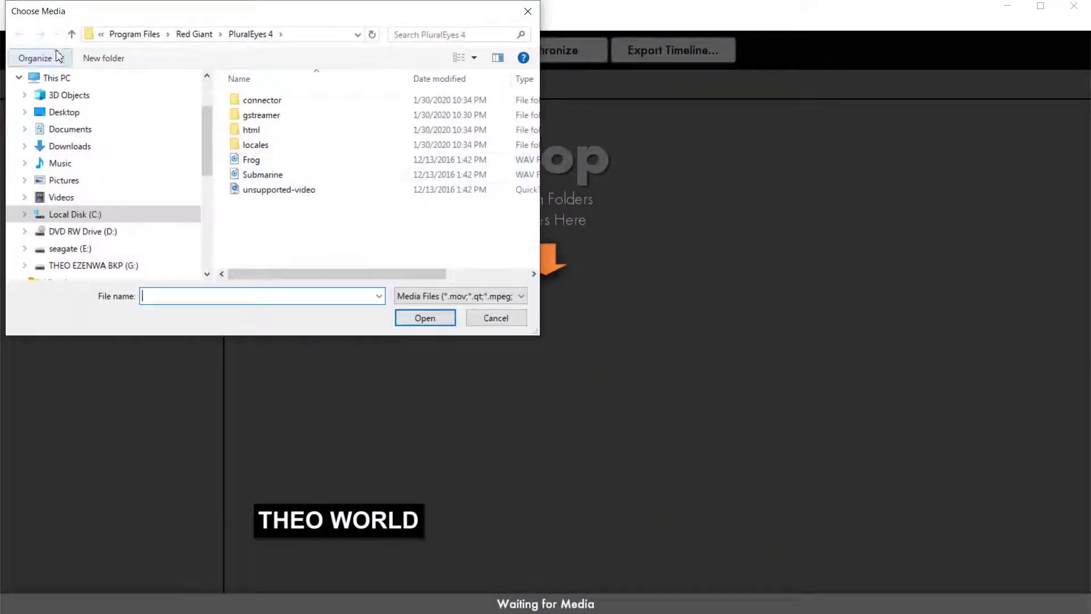
{"action": "left_click", "coordinate": [106, 271]}
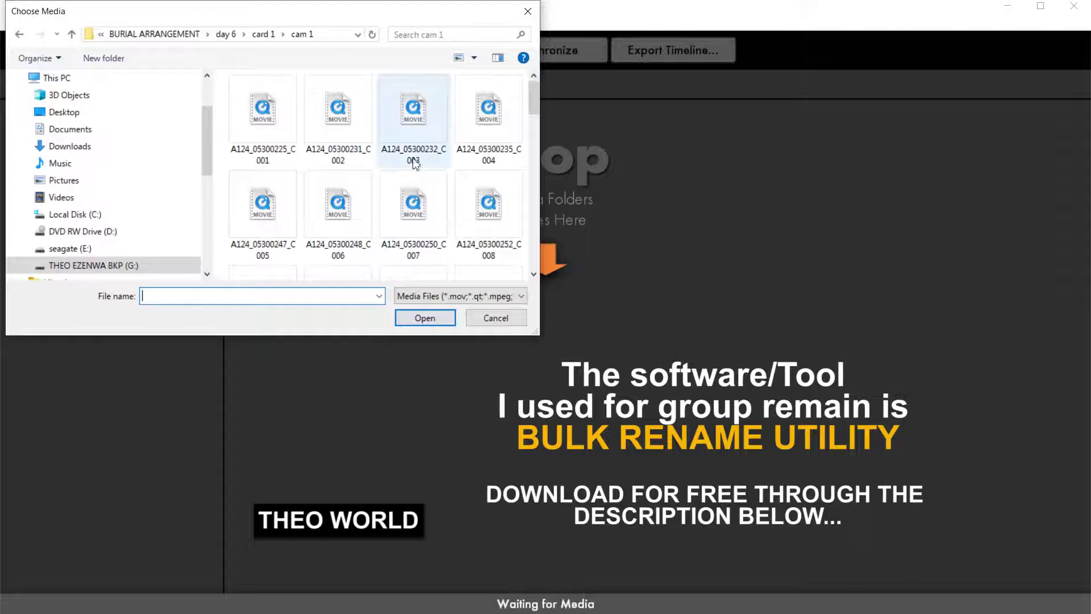
{"action": "mouse_move", "coordinate": [413, 120]}
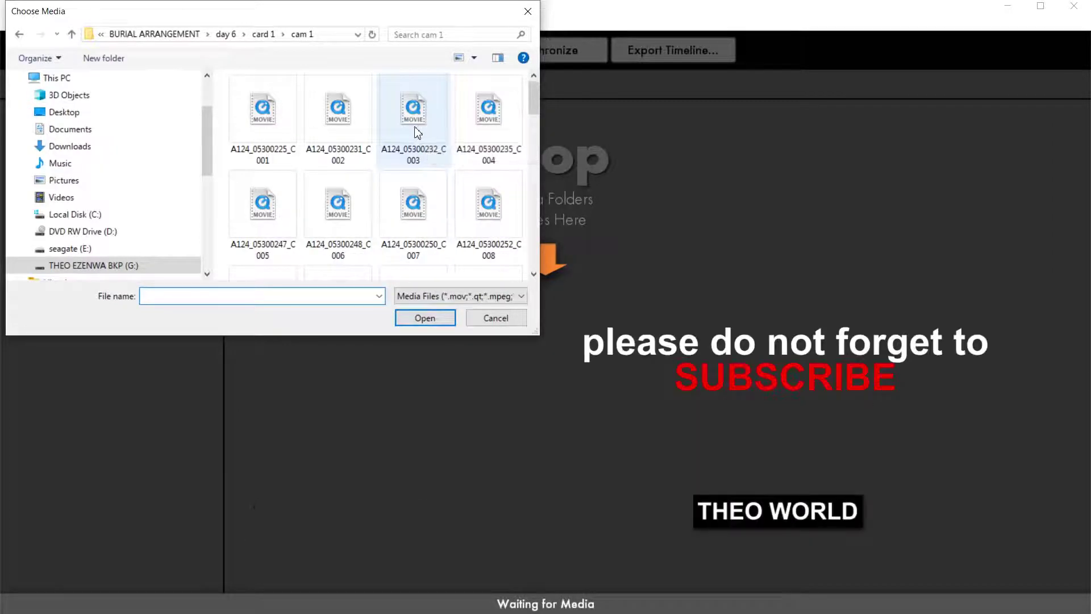
{"action": "left_click", "coordinate": [415, 131]}
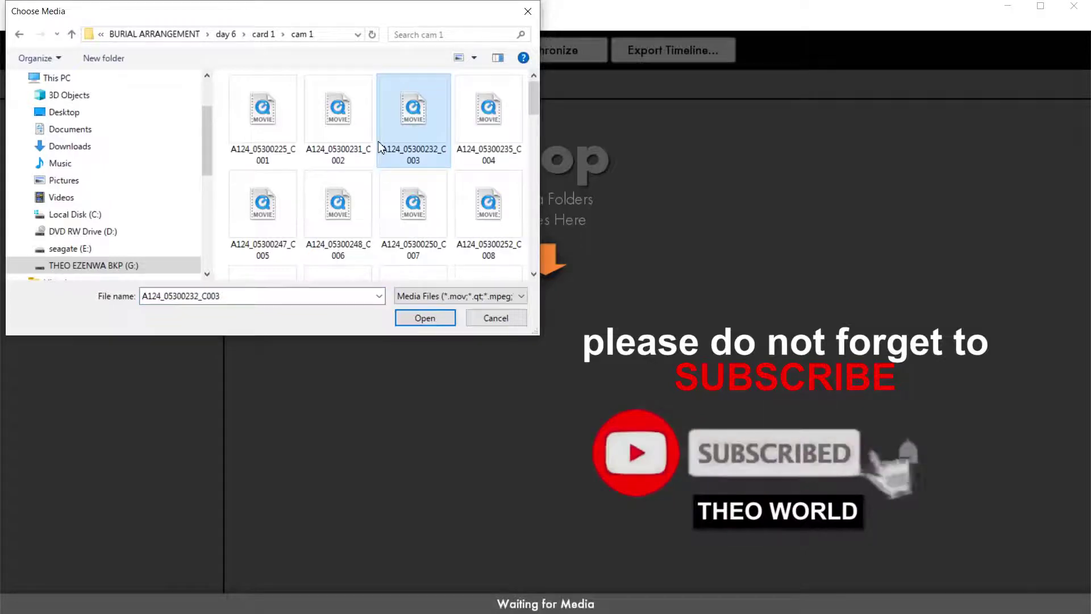
{"action": "key", "text": "ctrl+a"}
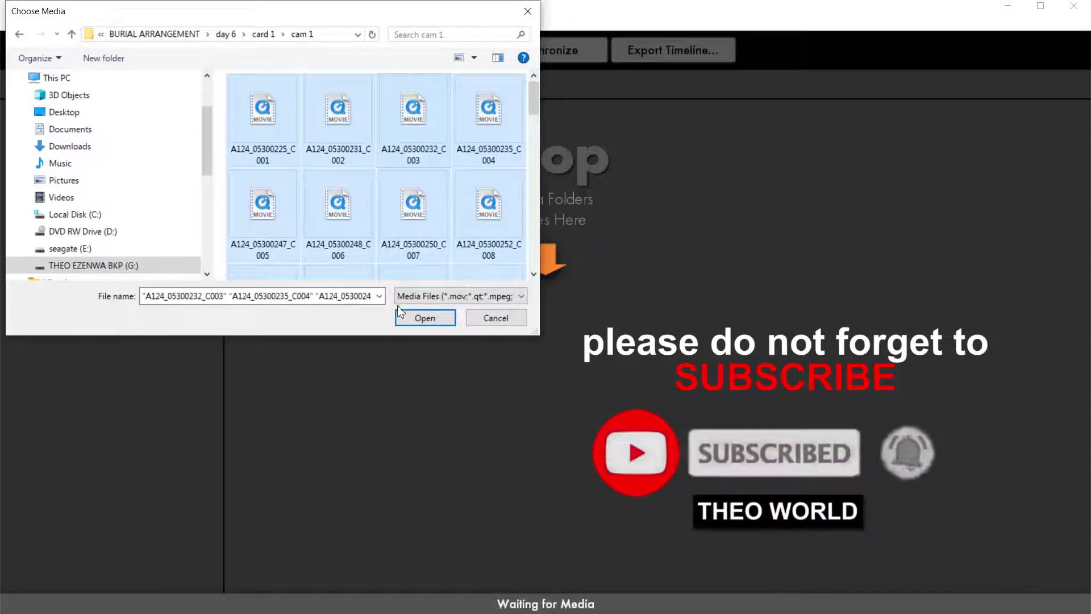
{"action": "left_click", "coordinate": [451, 317]}
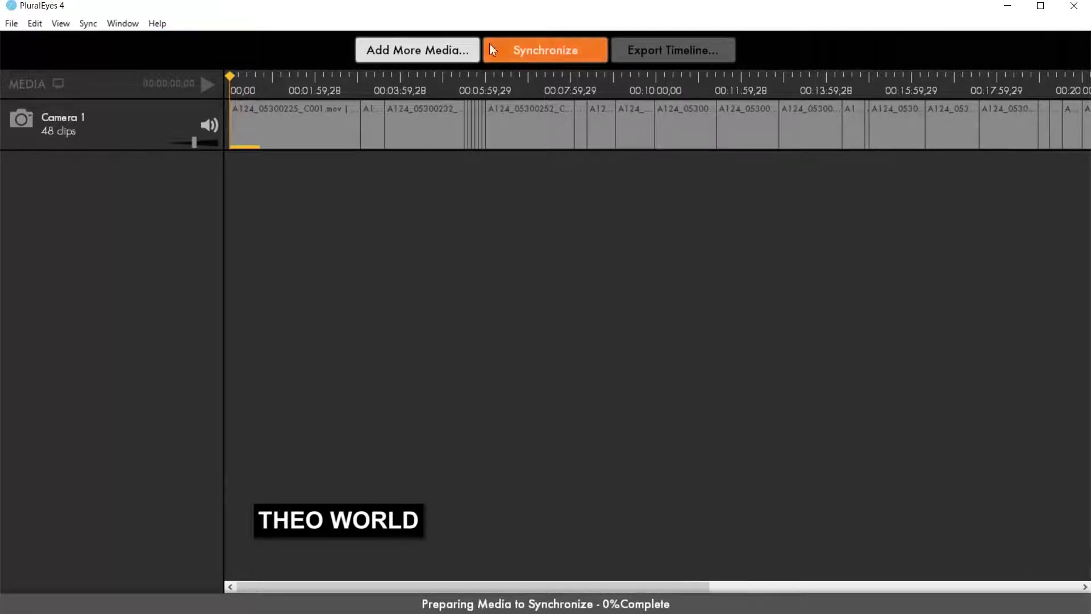
{"action": "left_click", "coordinate": [453, 49]}
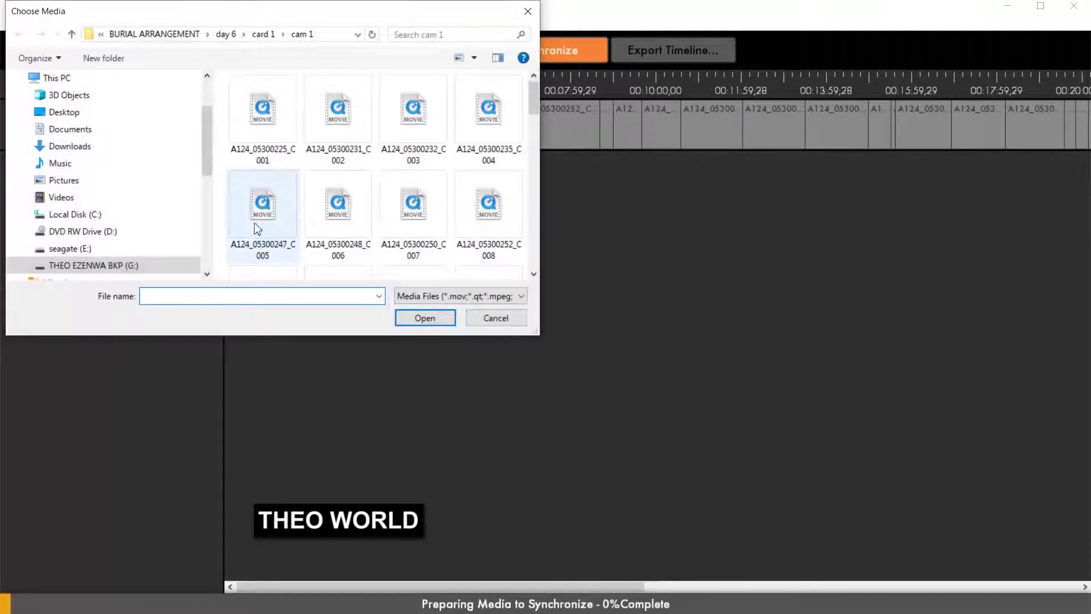
Import all 56 clips from the card 1\cam 2 folder as Camera 2
{"action": "left_click", "coordinate": [263, 35]}
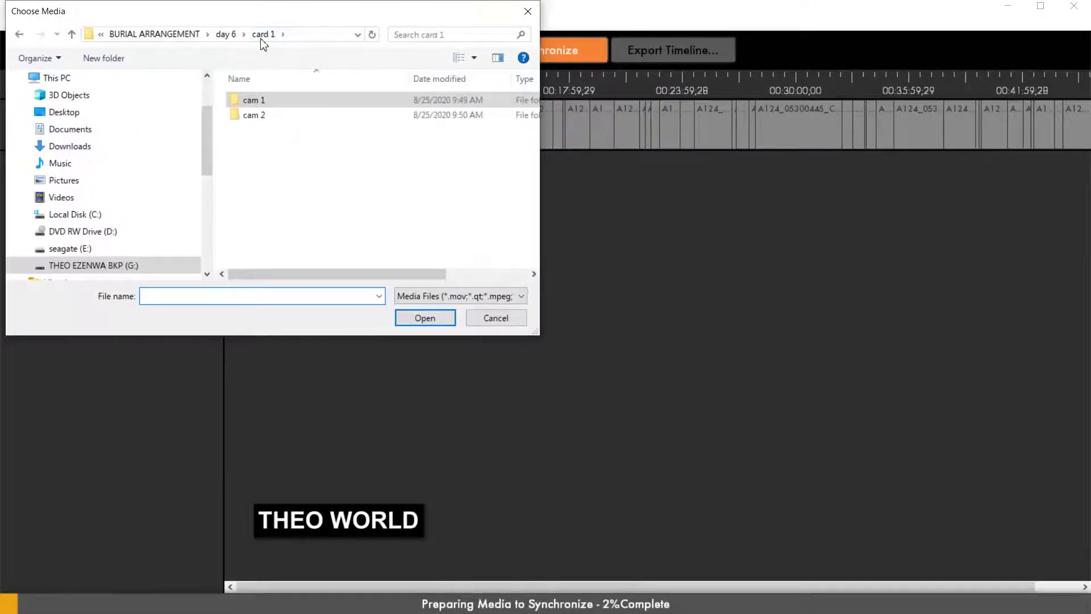
{"action": "double_click", "coordinate": [258, 116]}
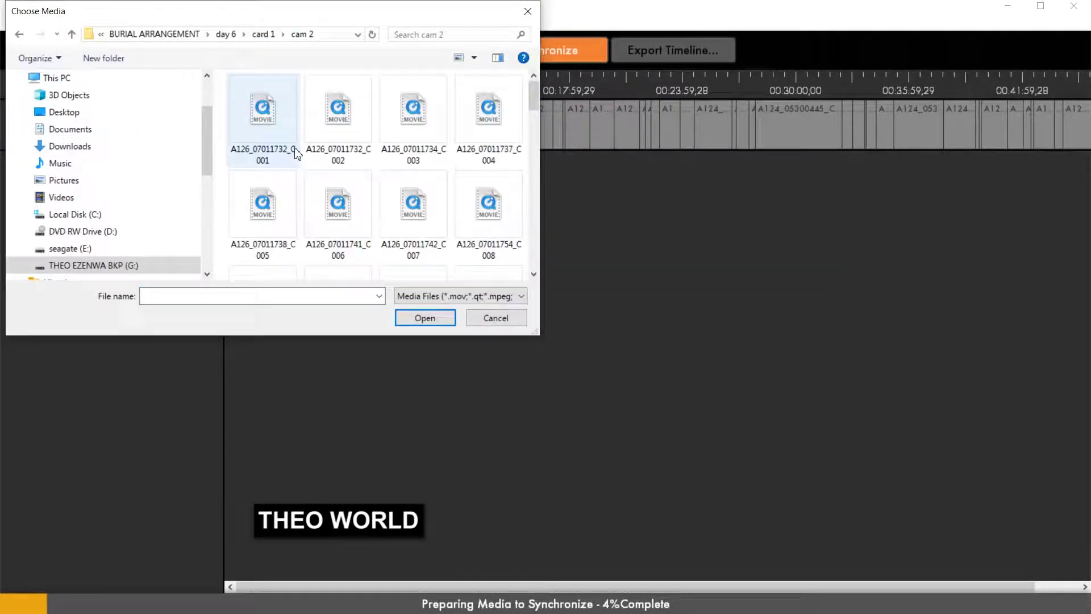
{"action": "key", "text": "ctrl+a"}
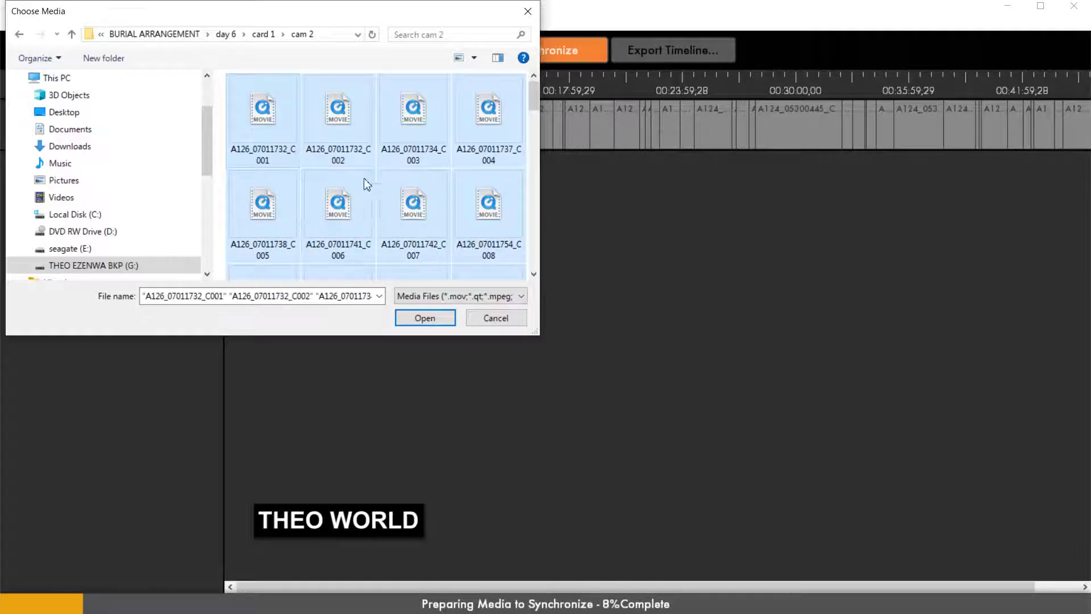
{"action": "left_click", "coordinate": [418, 311]}
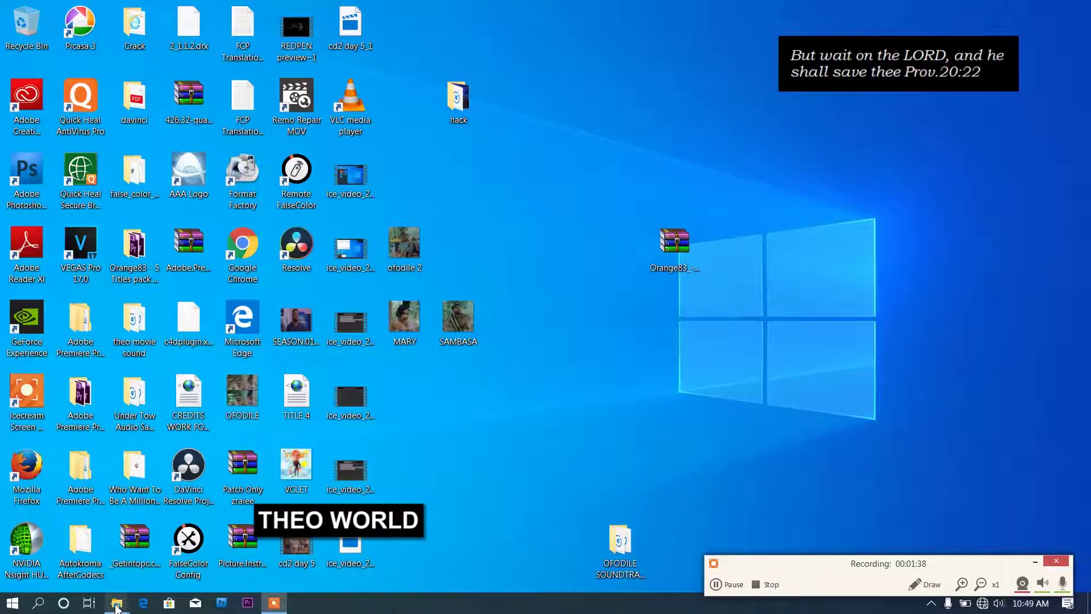
Return to the day 6 Explorer window, open card 1\cam 1, and select all 48 clips
{"action": "left_click", "coordinate": [117, 603]}
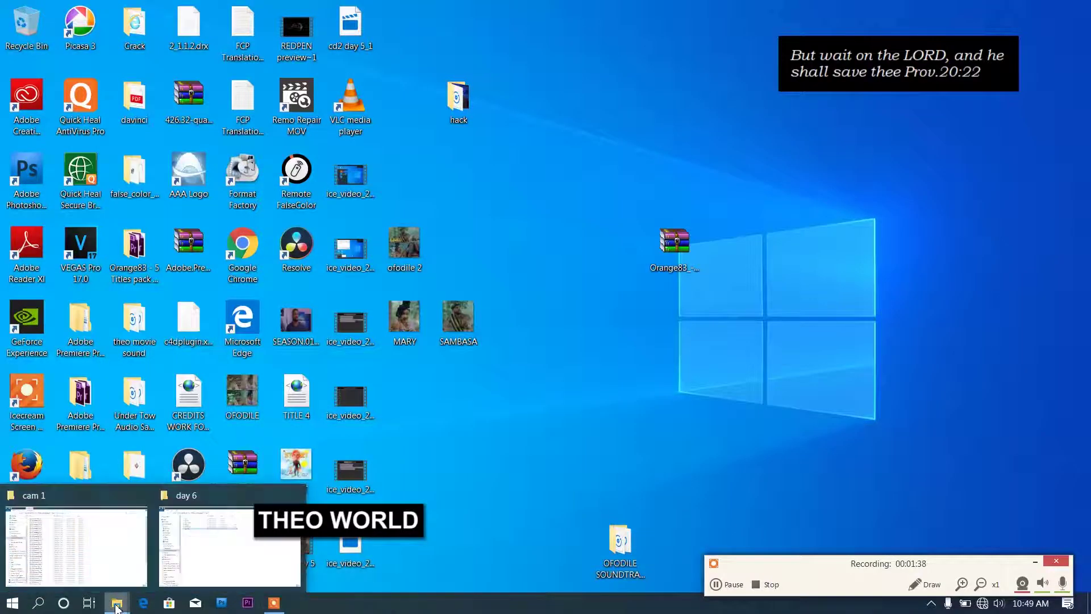
{"action": "left_click", "coordinate": [213, 552]}
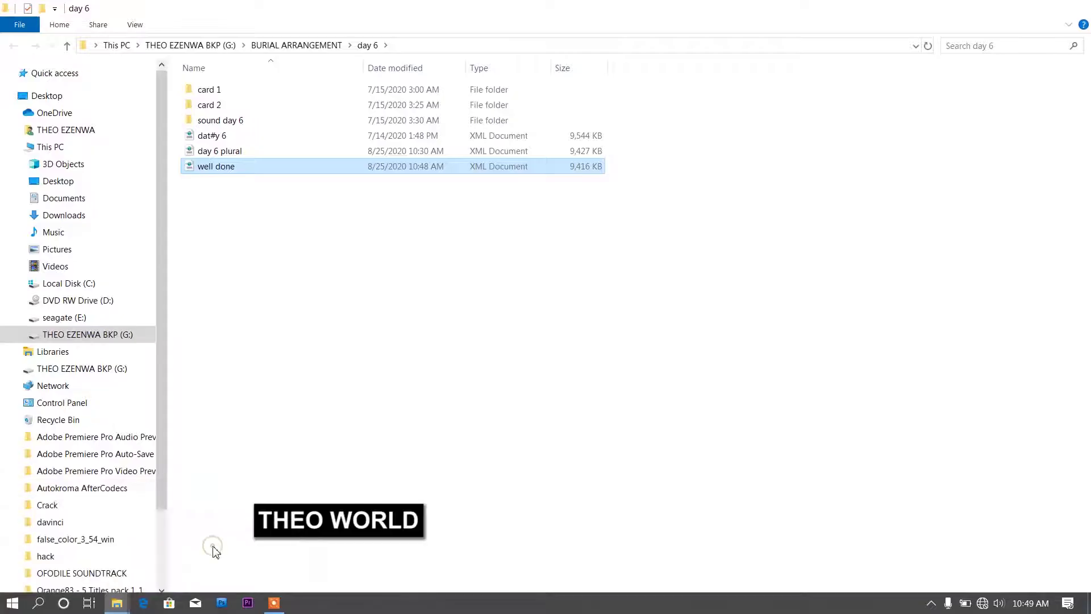
{"action": "double_click", "coordinate": [215, 92]}
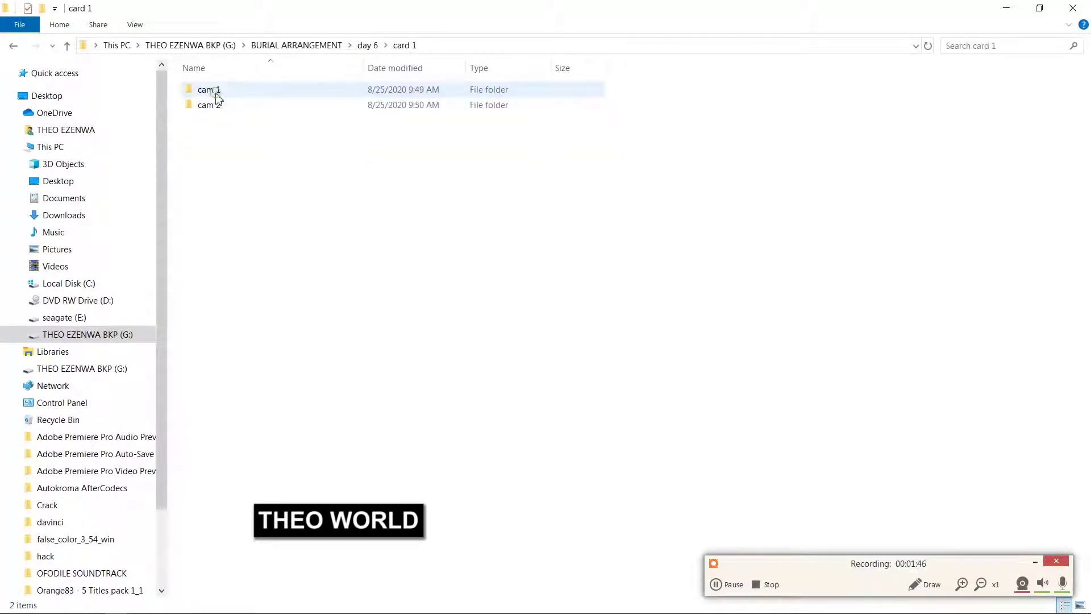
{"action": "double_click", "coordinate": [228, 94]}
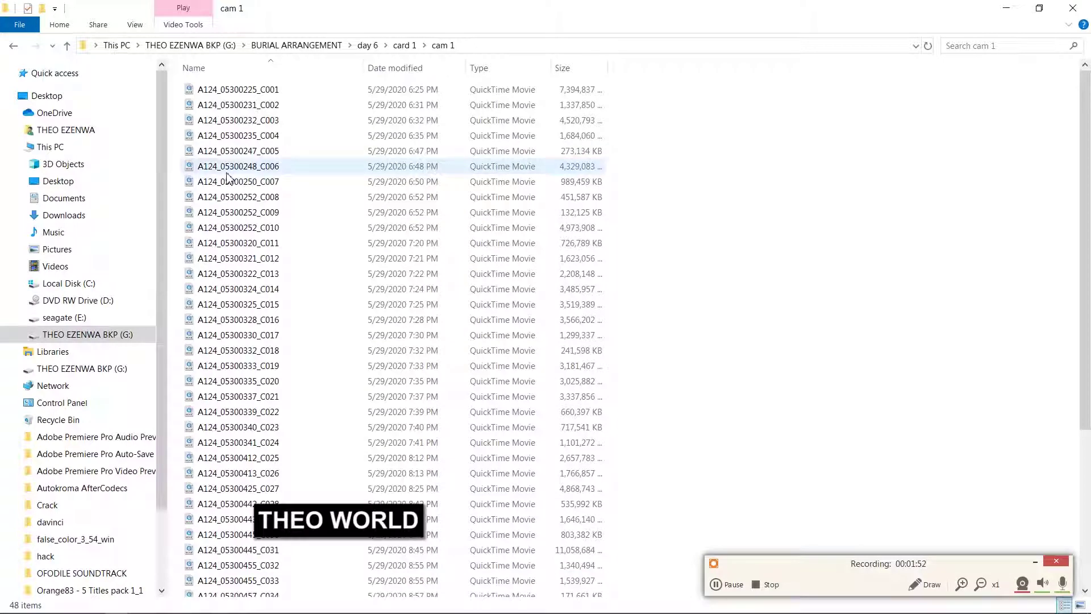
{"action": "key", "text": "ctrl+a"}
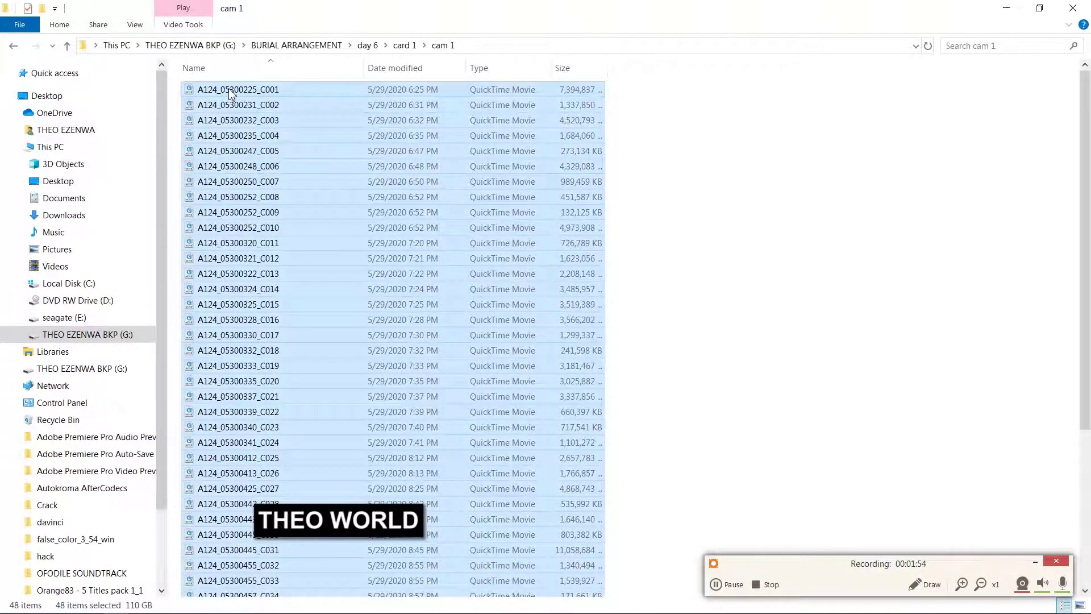
{"action": "right_click", "coordinate": [229, 94]}
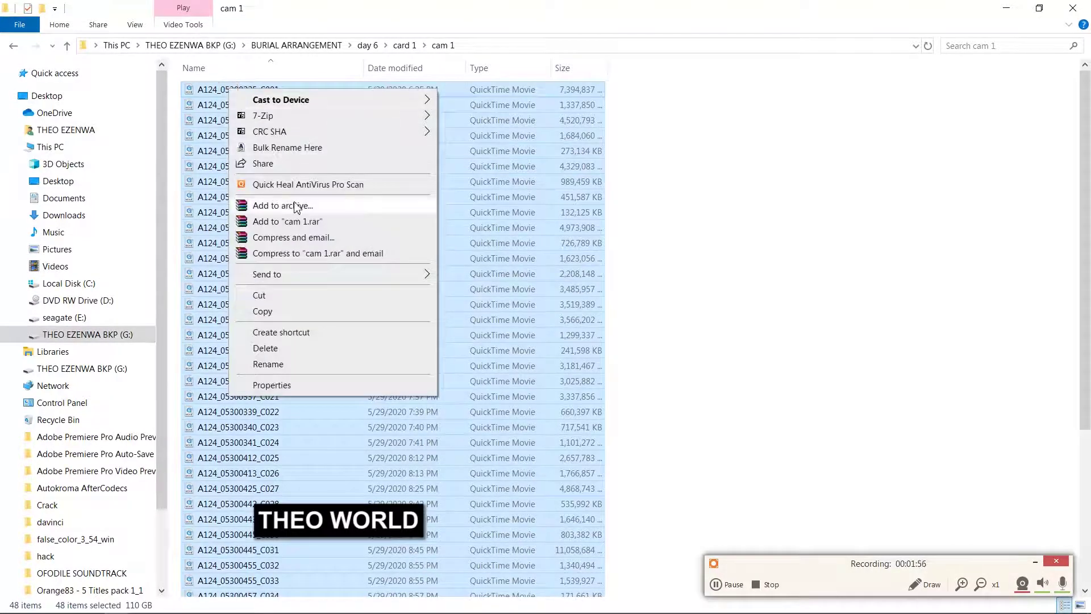
Send the cam 1 clips to Bulk Rename Utility, dismissing the open-with and drag-and-drop prompts
{"action": "left_click", "coordinate": [266, 150]}
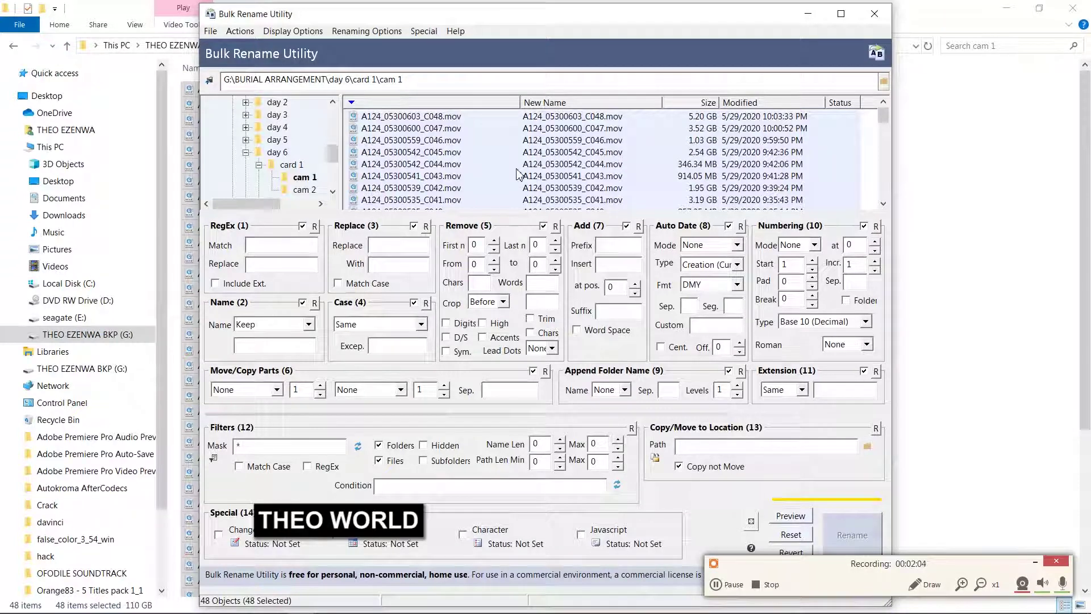
{"action": "double_click", "coordinate": [578, 181]}
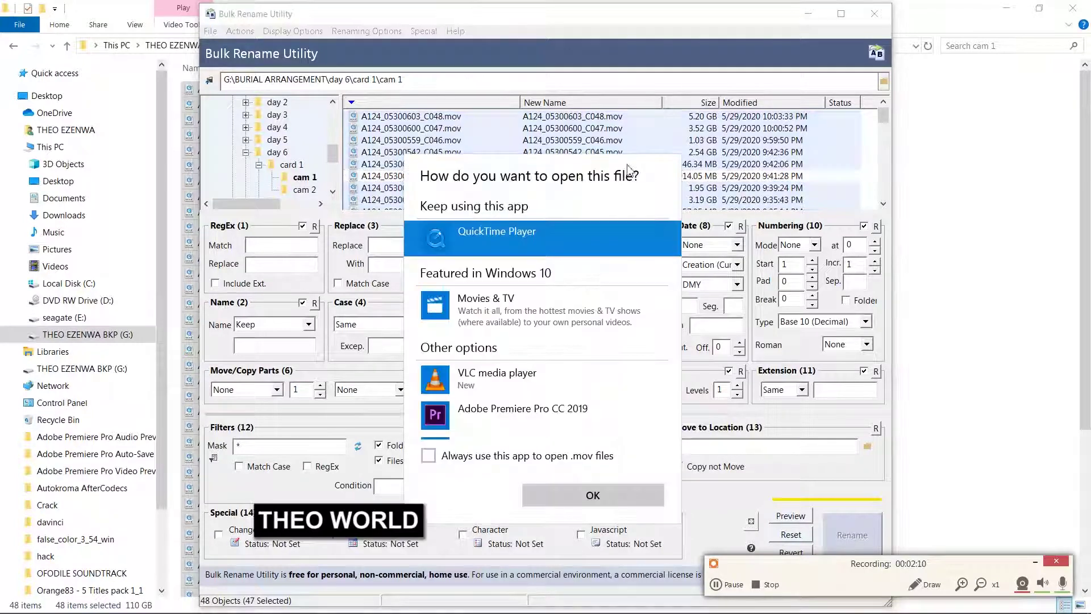
{"action": "key", "text": "Escape"}
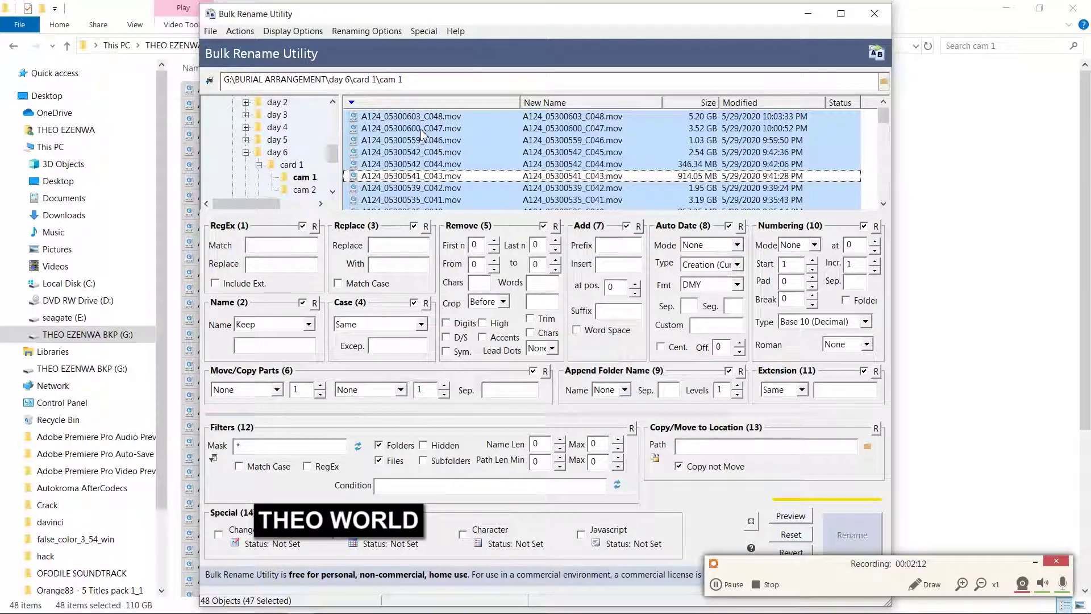
{"action": "left_click_drag", "start_coordinate": [421, 132], "coordinate": [422, 152]}
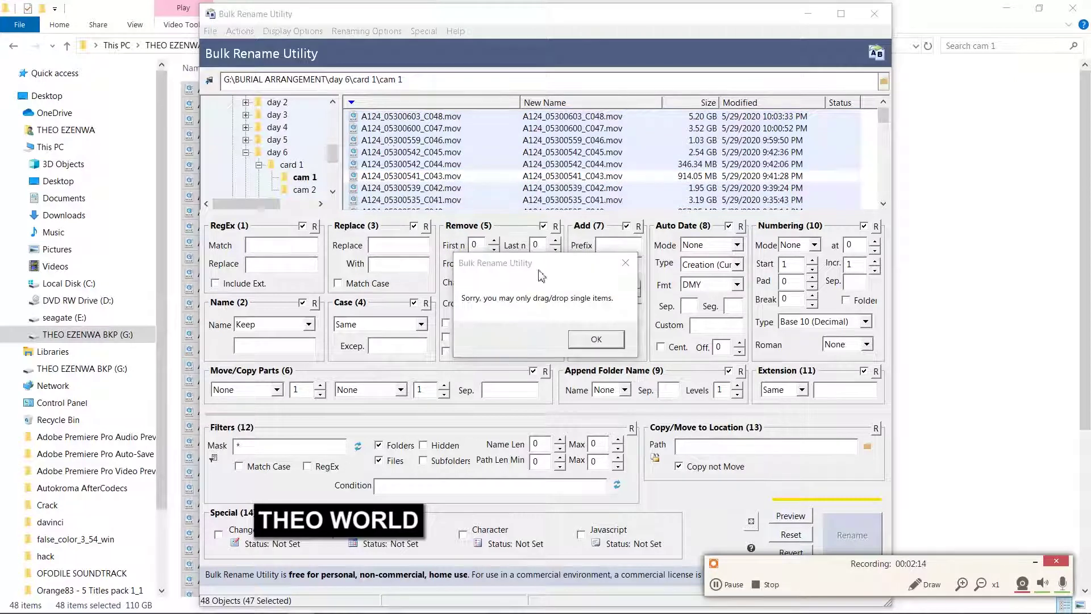
{"action": "left_click", "coordinate": [583, 343]}
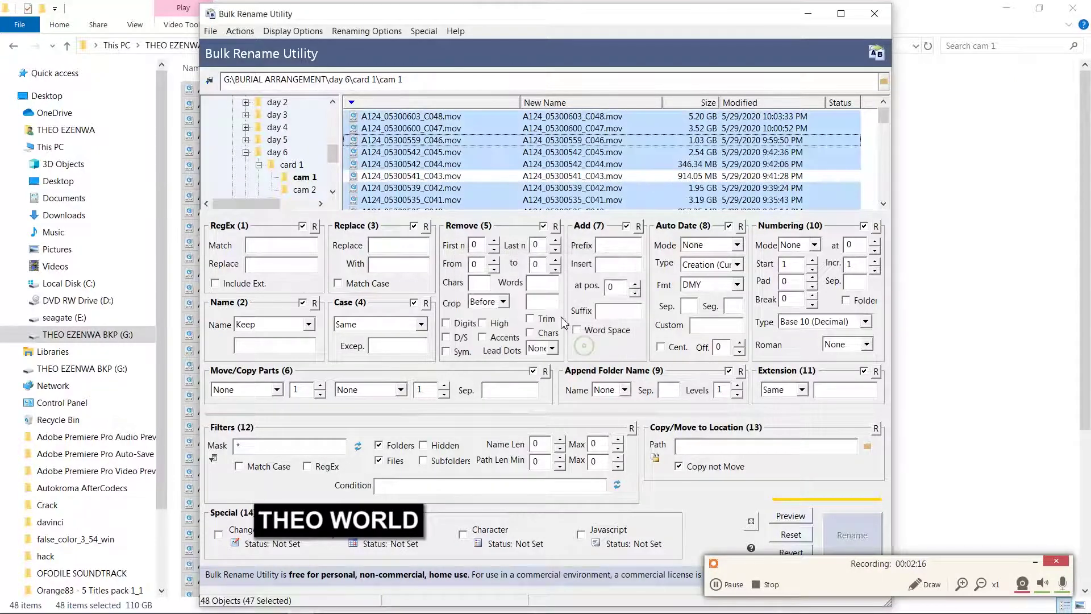
Select all 48 clips and set a fixed braw extension
{"action": "left_click", "coordinate": [505, 211]}
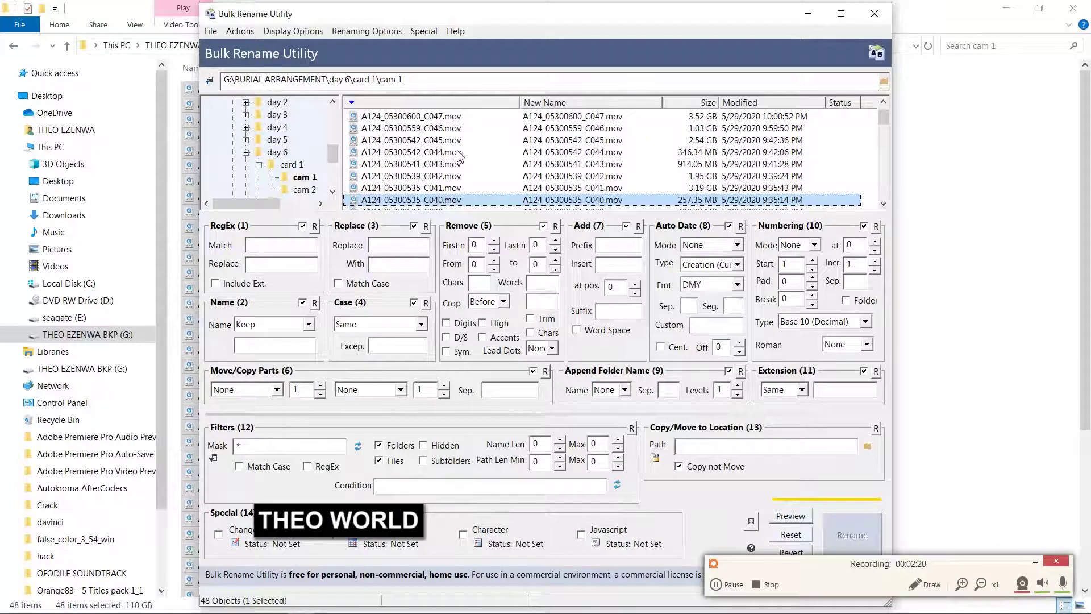
{"action": "key", "text": "ctrl+a"}
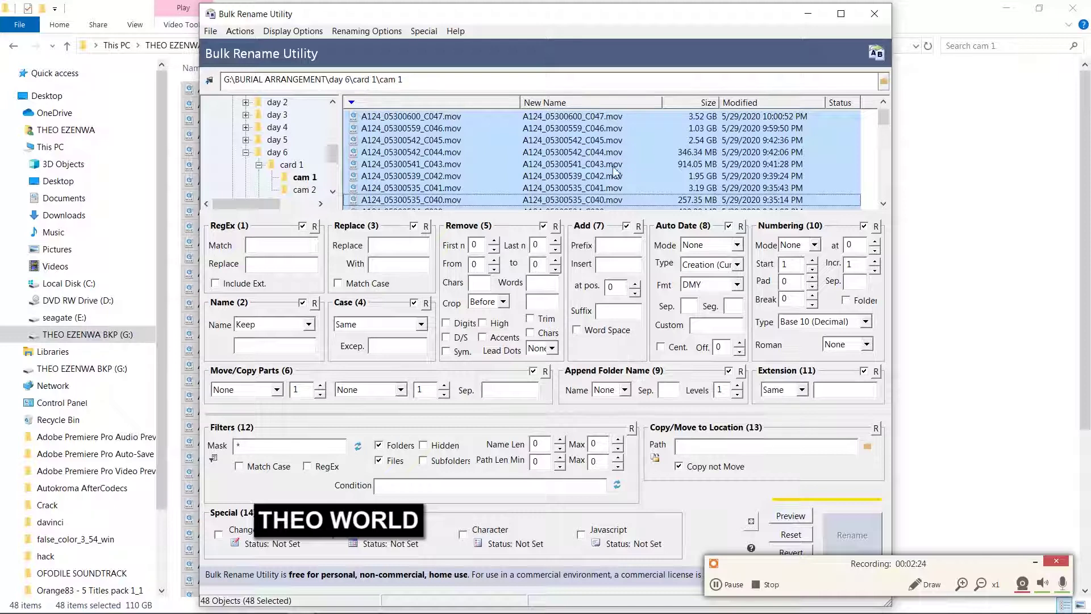
{"action": "left_click", "coordinate": [830, 395]}
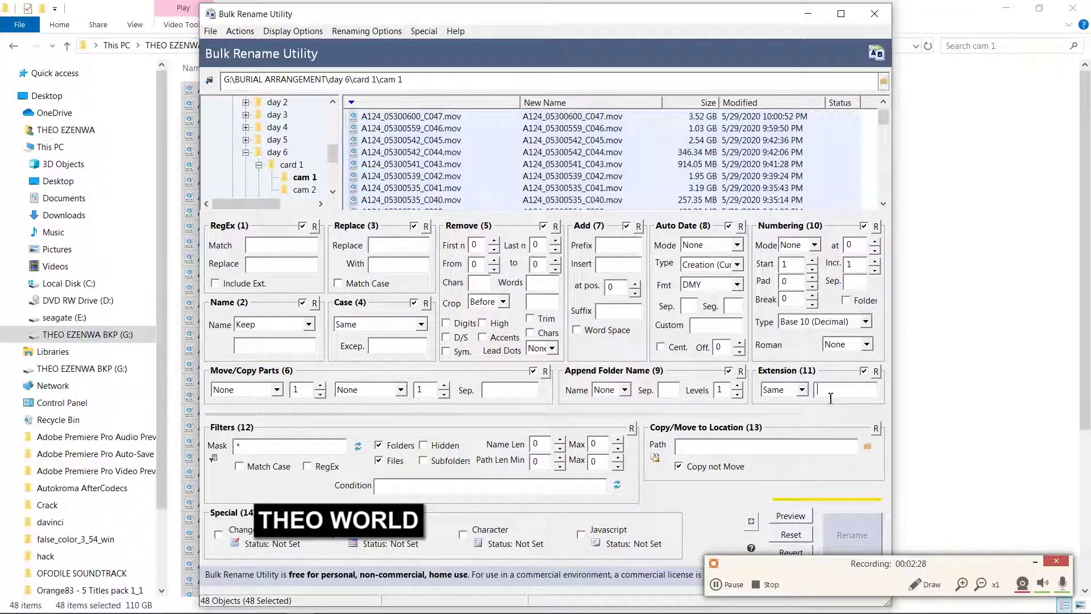
{"action": "type", "text": "b"}
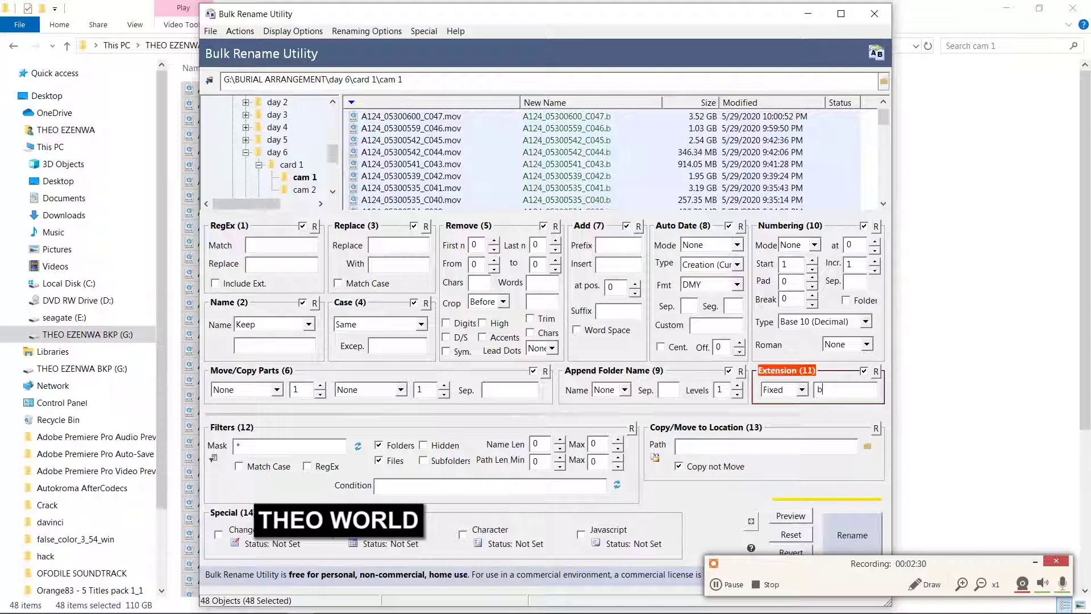
{"action": "type", "text": "raw"}
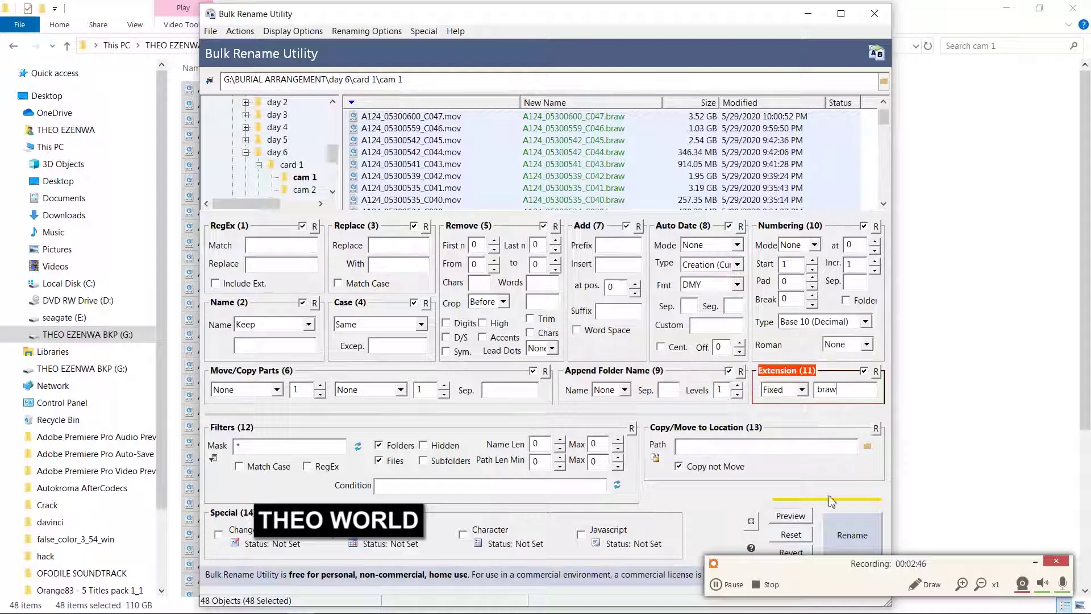
Apply the .mov-to-.braw rename to the 48 cam 1 clips and confirm the warning
{"action": "left_click", "coordinate": [852, 536]}
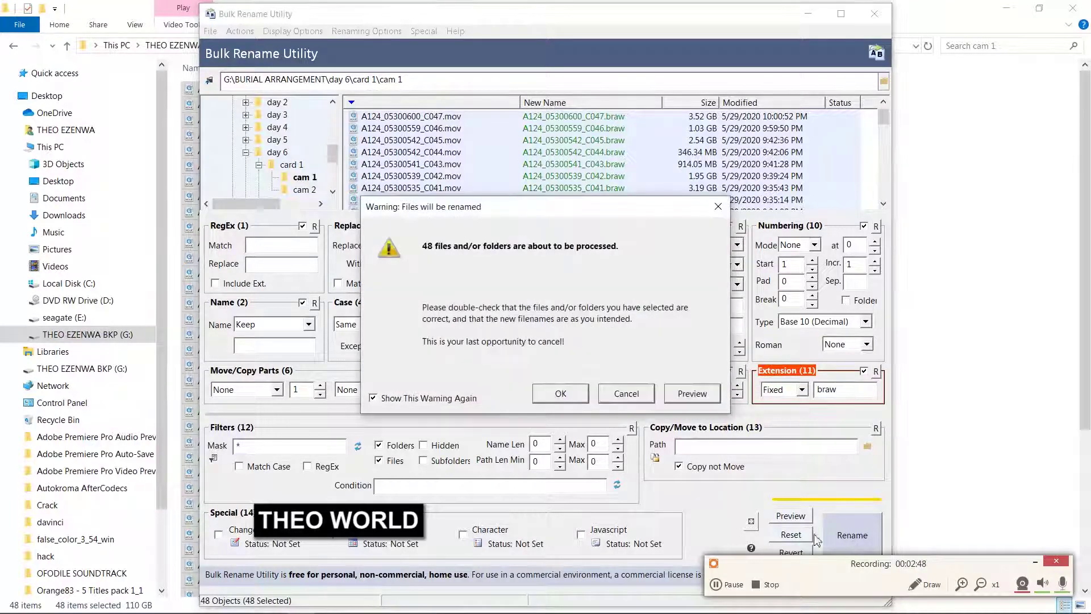
{"action": "left_click", "coordinate": [566, 394]}
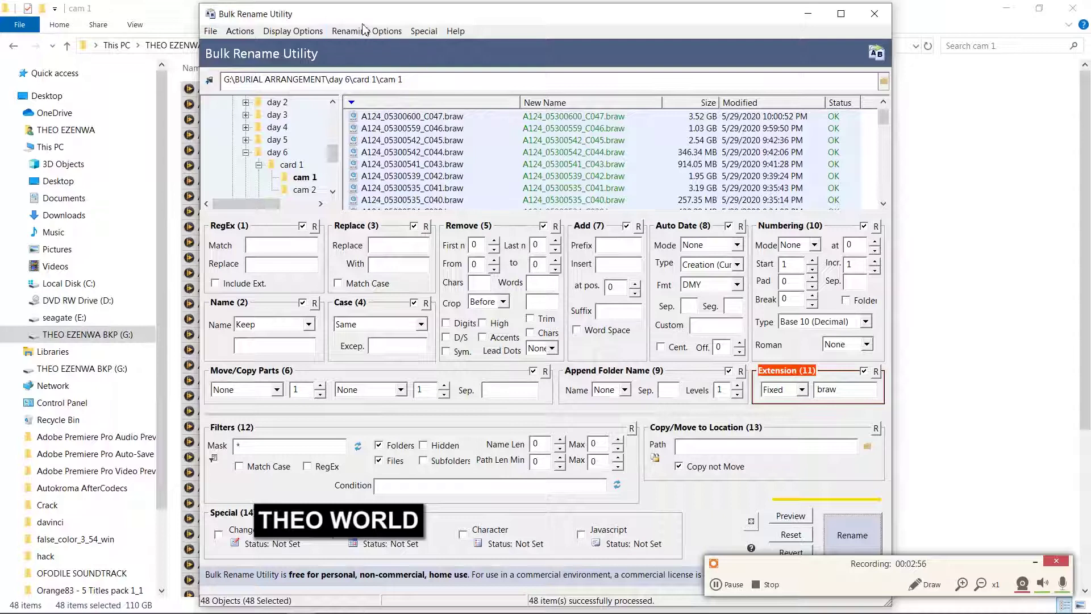
{"action": "mouse_move", "coordinate": [379, 18]}
{"action": "left_mouse_down"}
{"action": "mouse_move", "coordinate": [544, 32]}
{"action": "mouse_move", "coordinate": [534, 22]}
{"action": "left_mouse_up"}
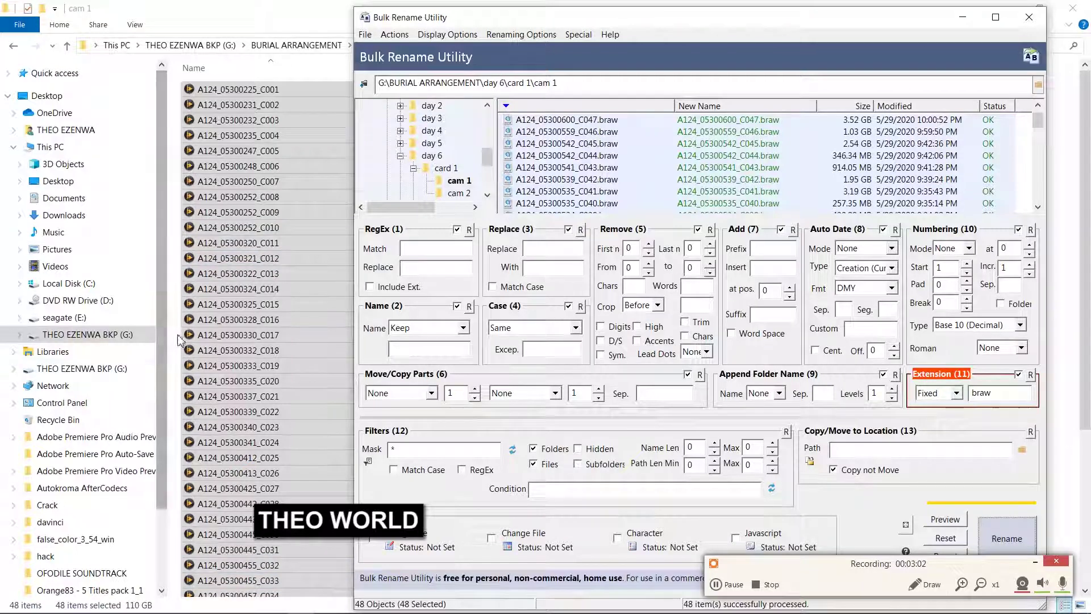
Select all 56 clips in the cam 2 folder
{"action": "left_click", "coordinate": [455, 194]}
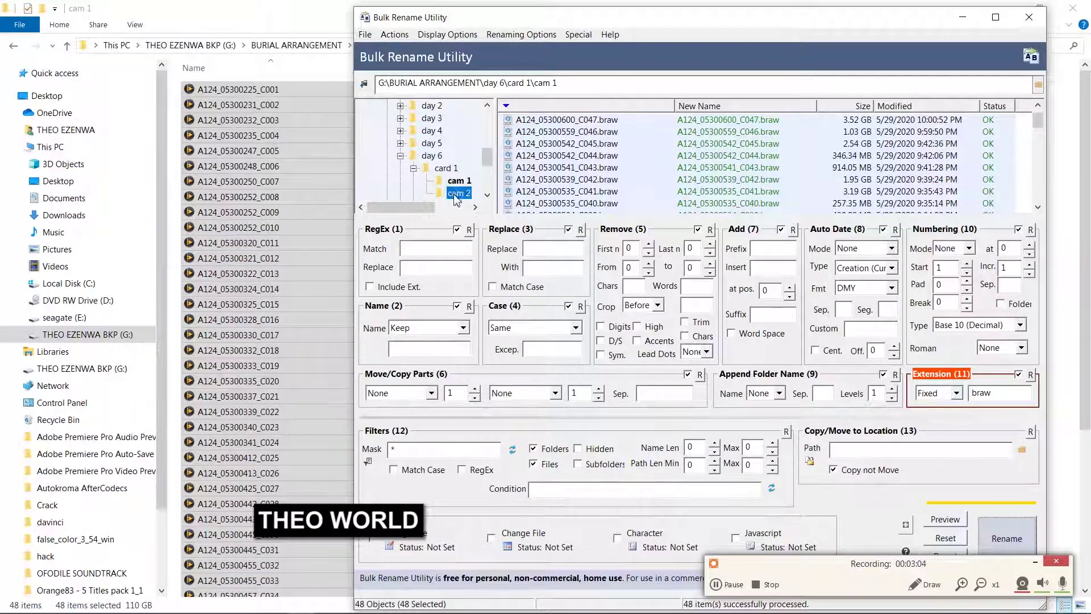
{"action": "left_click", "coordinate": [545, 203]}
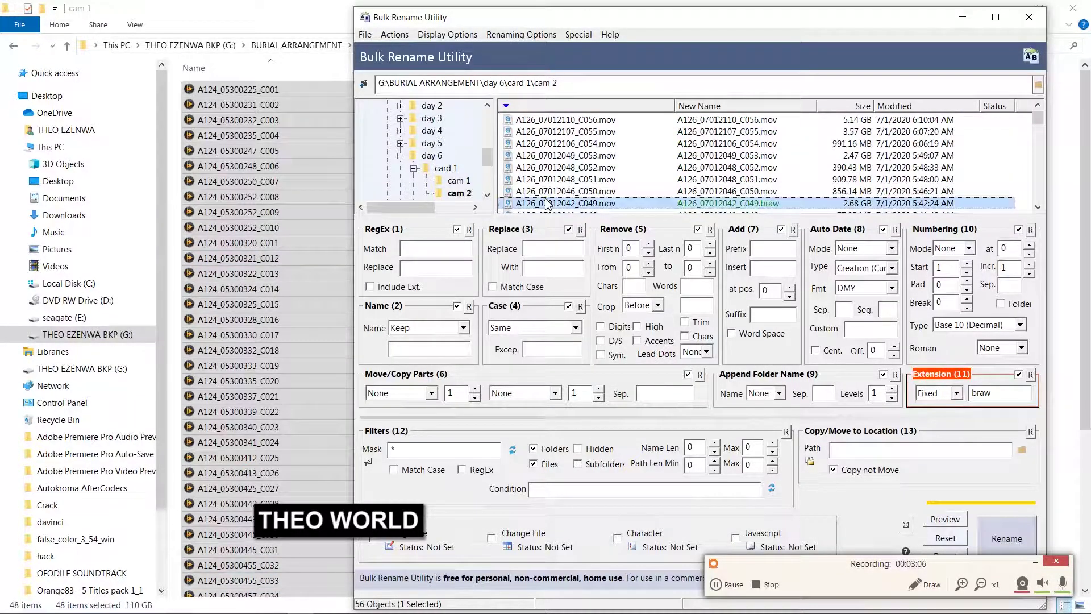
{"action": "key", "text": "ctrl+a"}
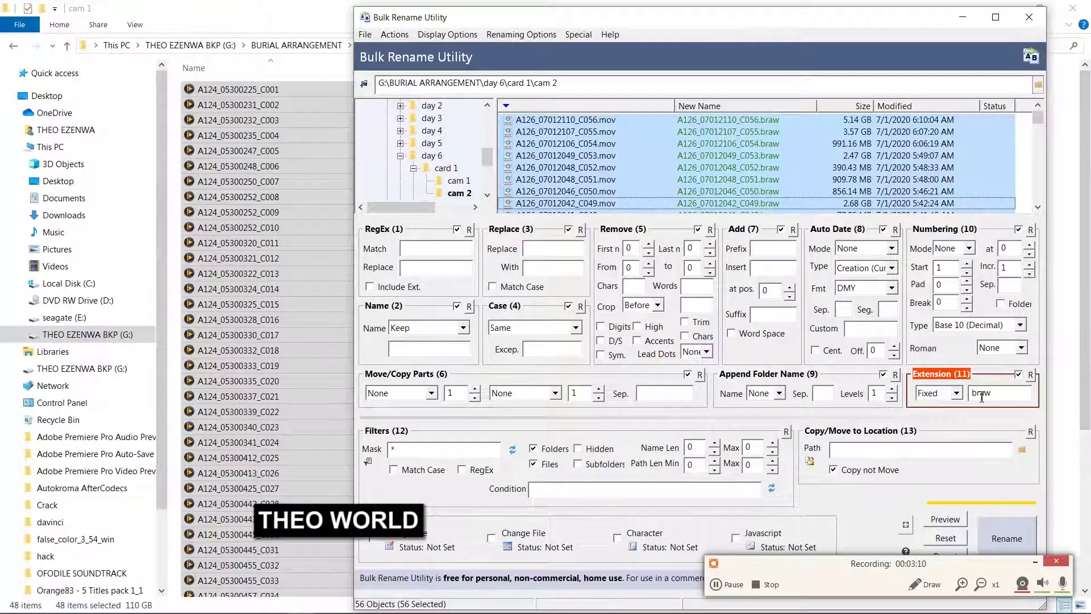
Rename the 56 cam 2 clips to .braw, confirm, and close Bulk Rename Utility
{"action": "left_click", "coordinate": [1008, 545]}
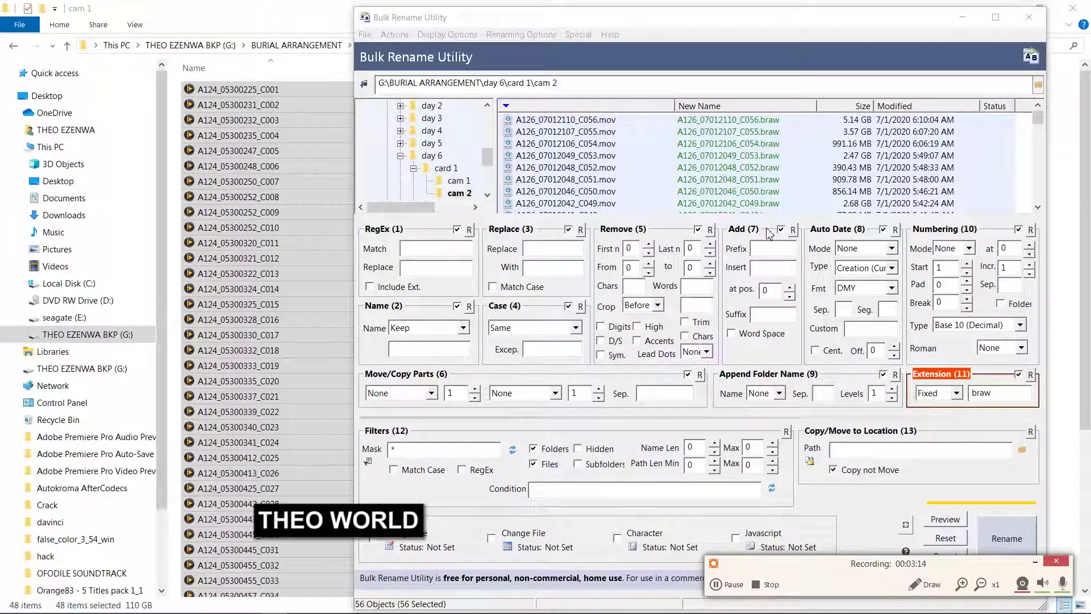
{"action": "left_click", "coordinate": [1006, 539]}
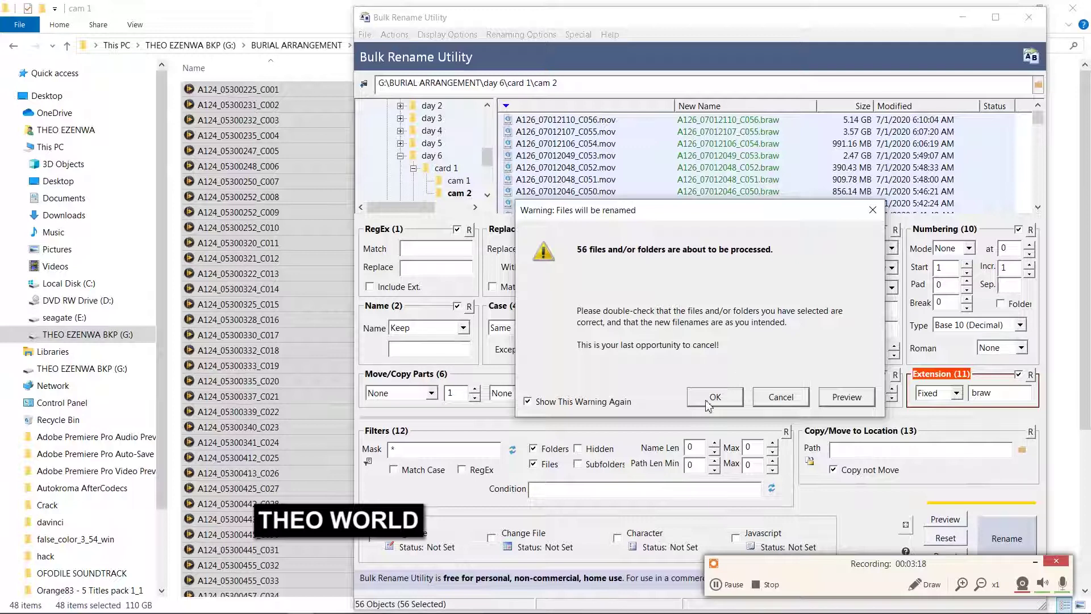
{"action": "left_click", "coordinate": [707, 401]}
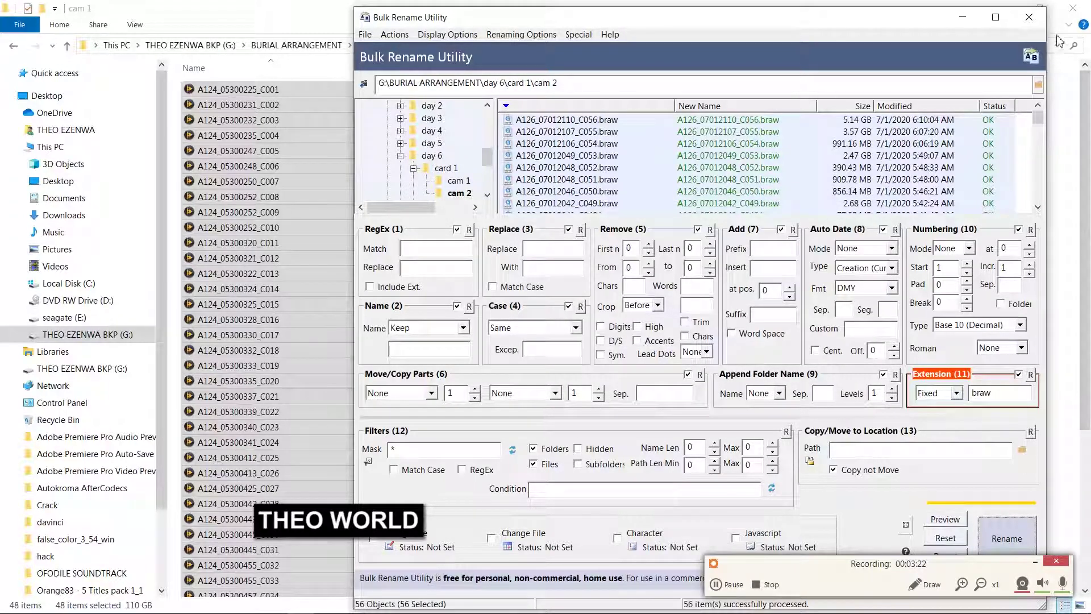
{"action": "left_click", "coordinate": [1026, 15]}
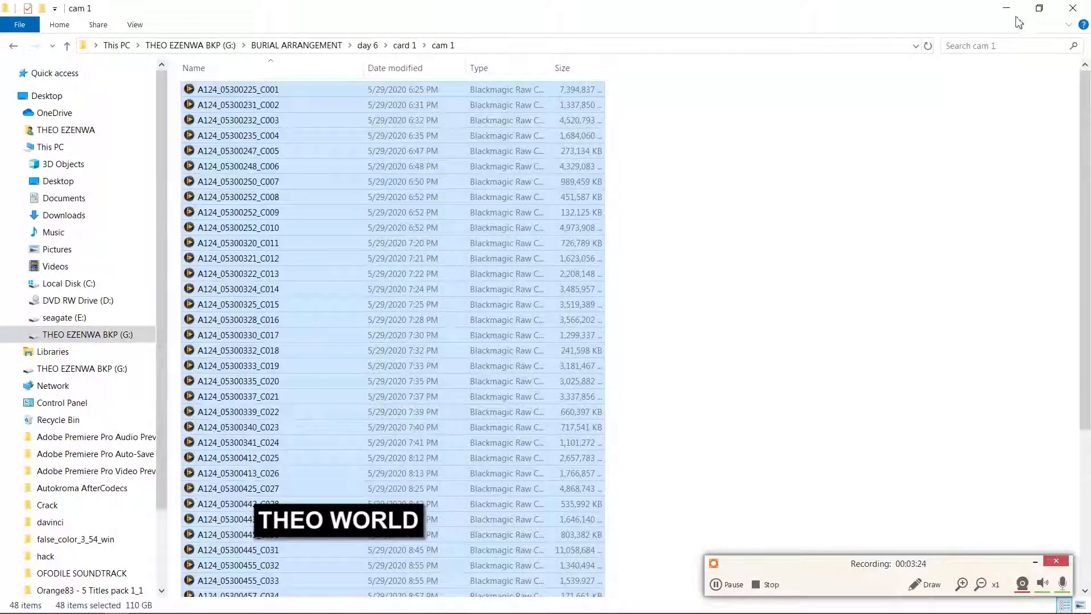